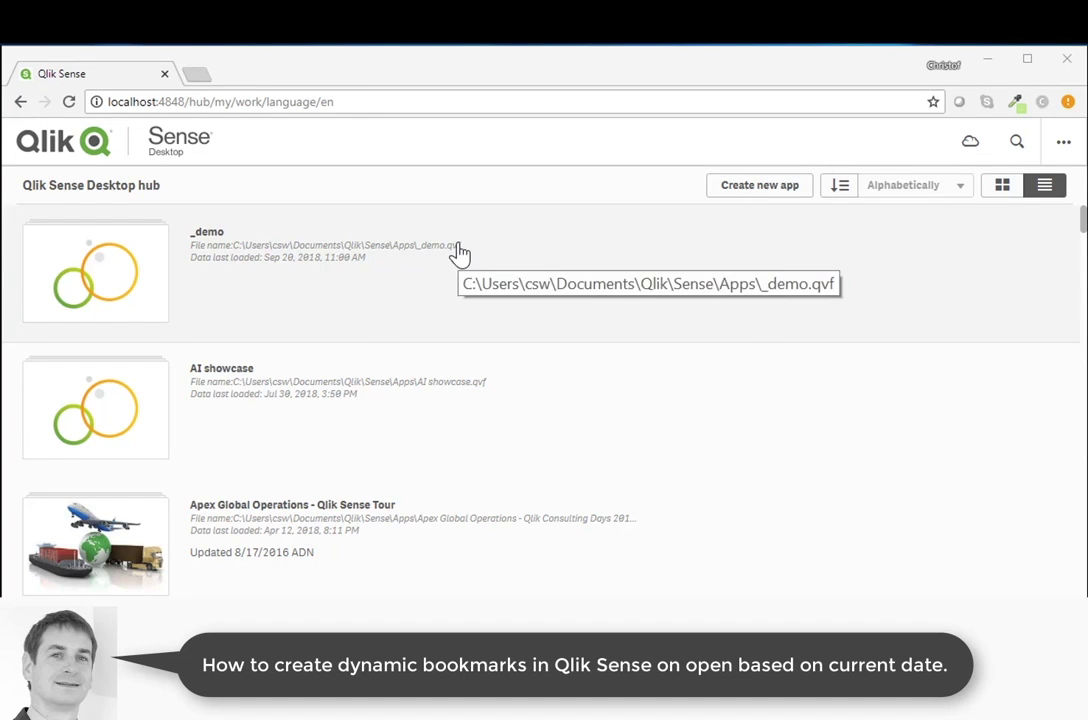
Step: Create a new app named __demo
left_click(745, 188)
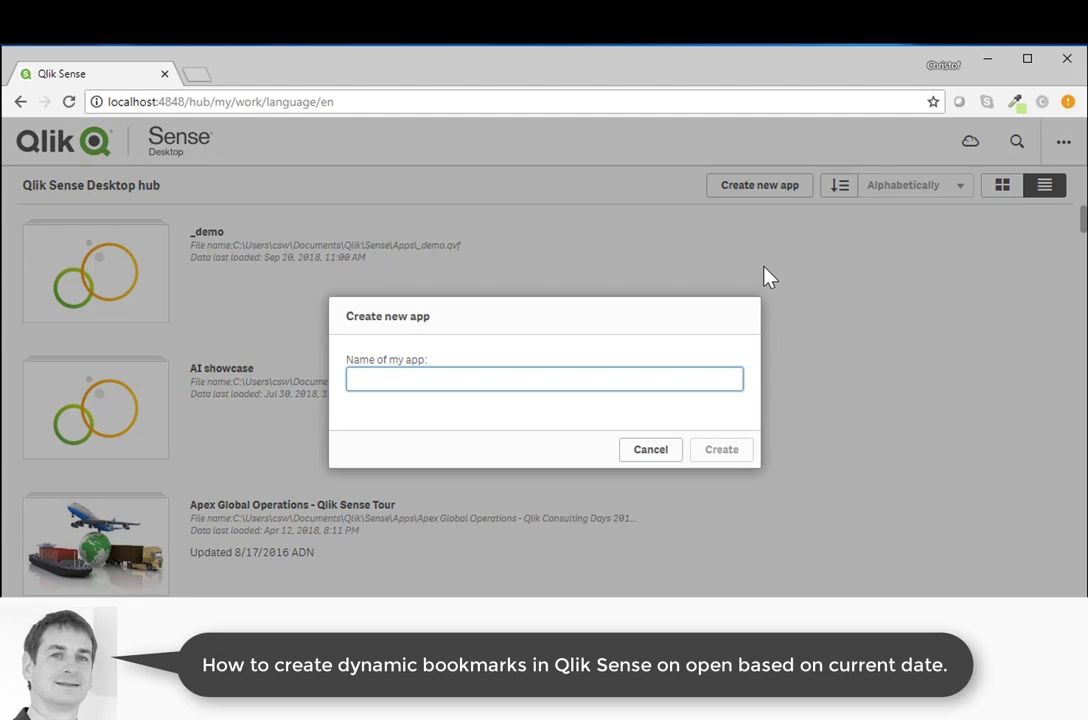
type("_")
type("mo")
key("Return")
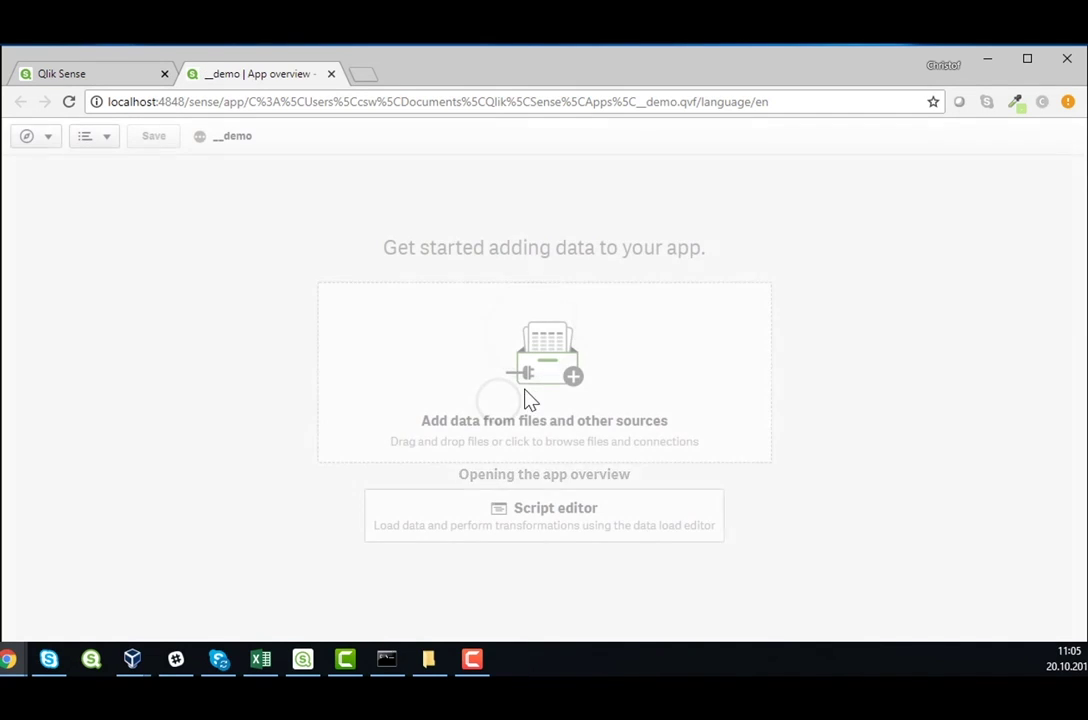
Step: Load C:\Data\OneYearTestData.xlsx from My computer into the app
left_click(508, 440)
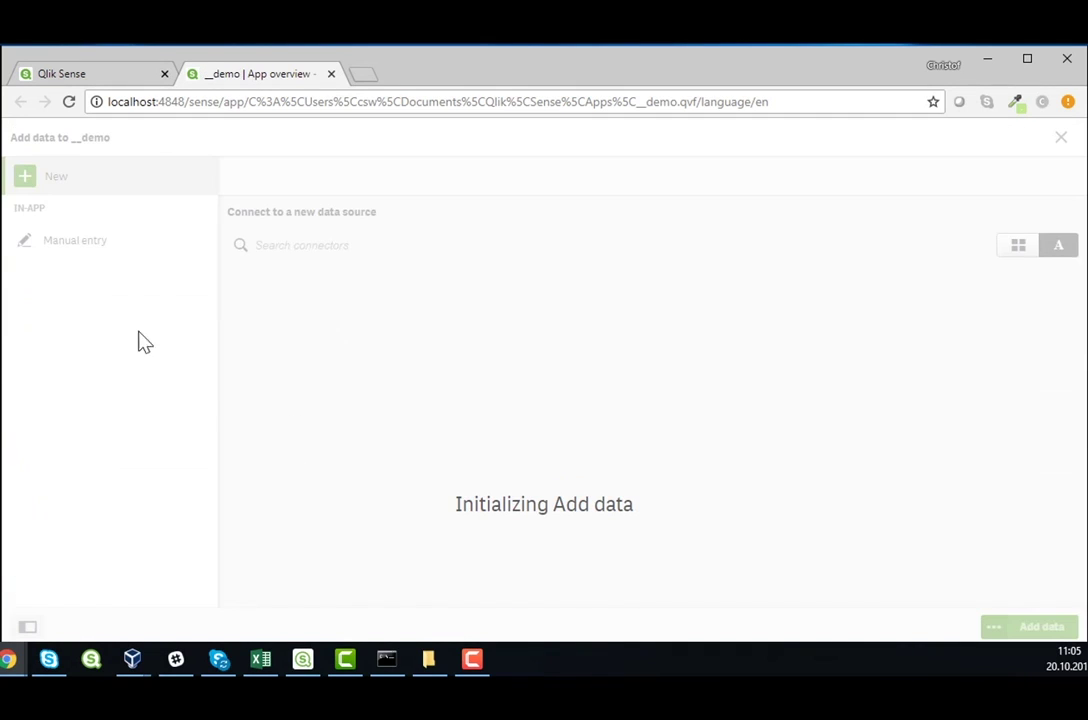
left_click(88, 306)
left_click(264, 327)
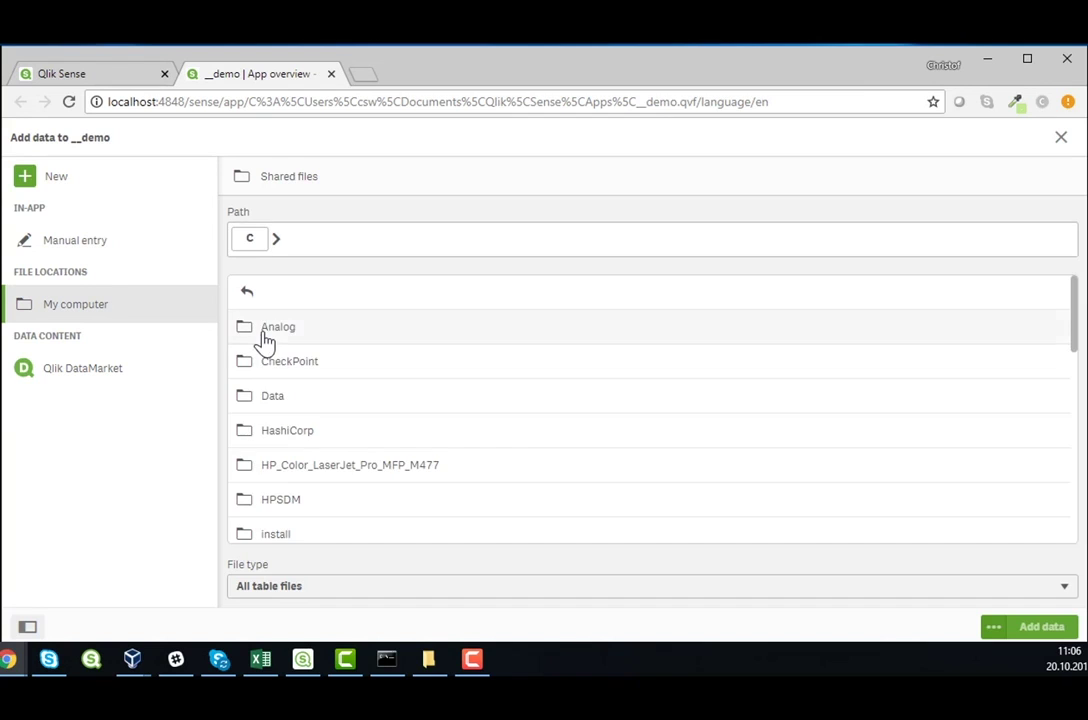
left_click(302, 397)
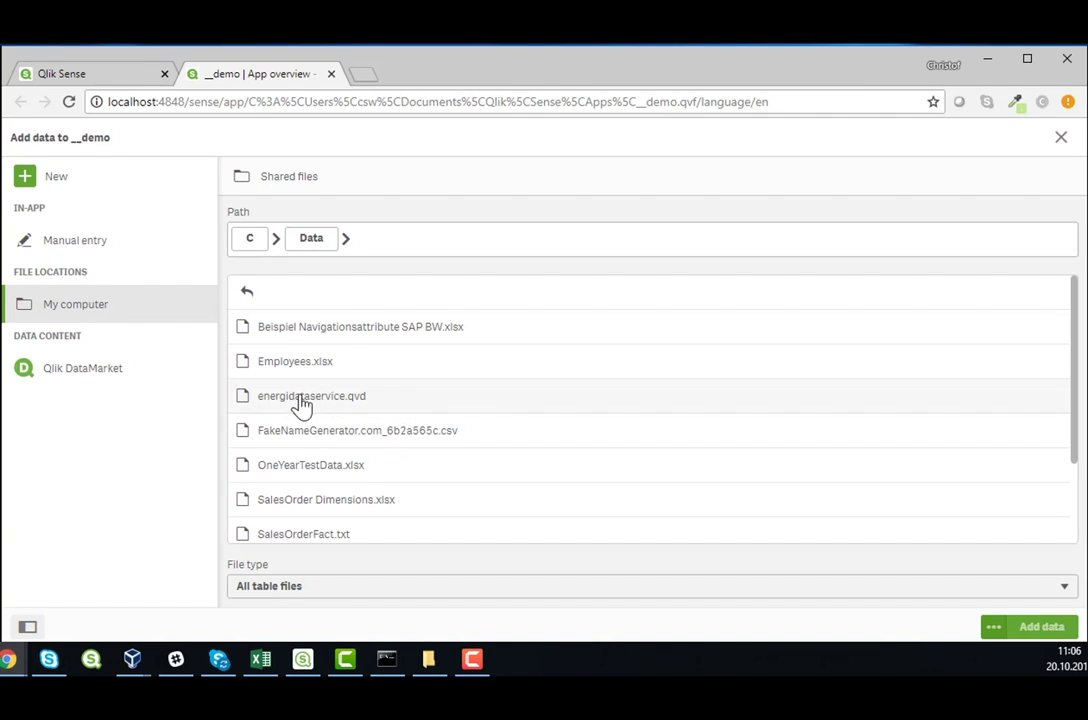
left_click(340, 466)
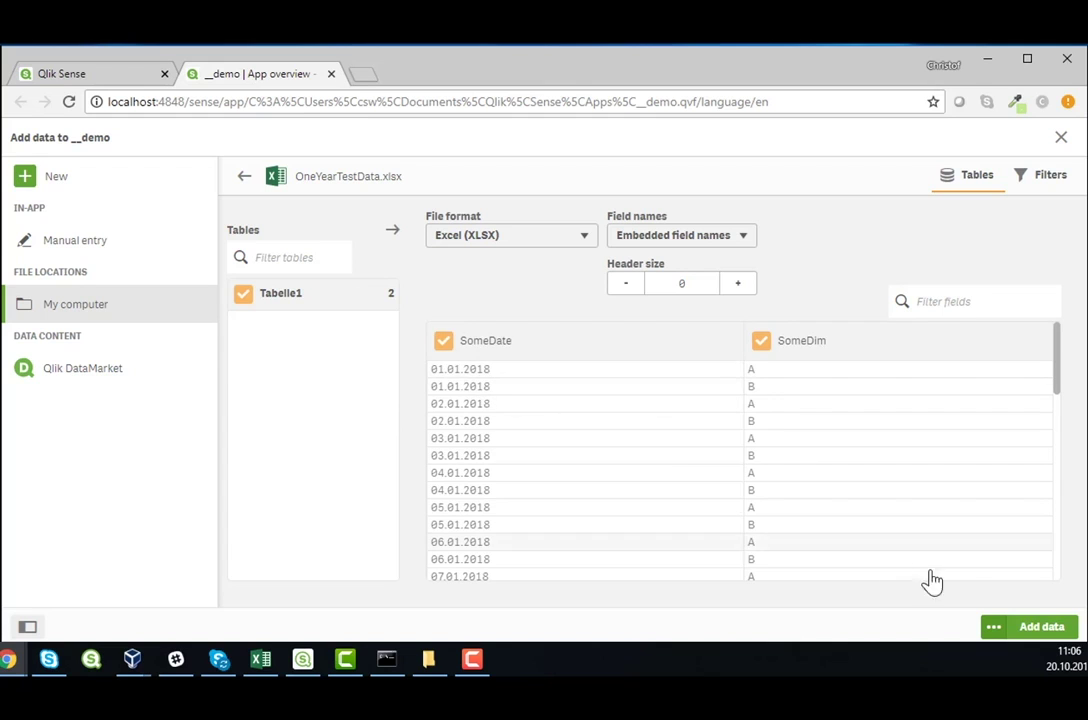
left_click(1040, 630)
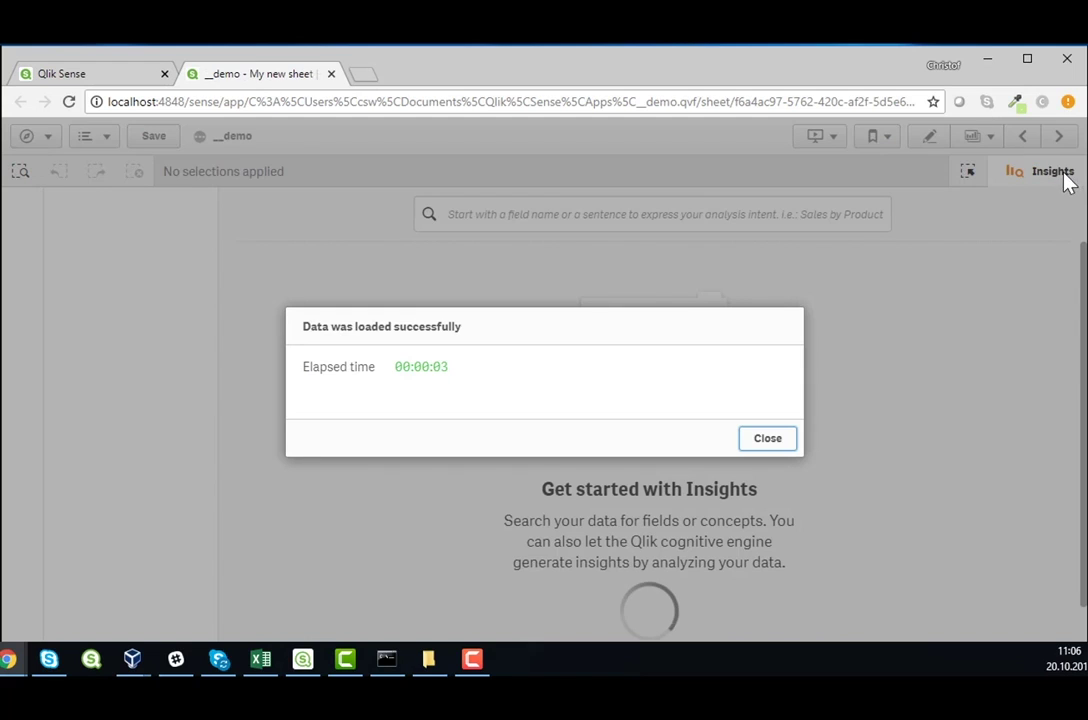
Step: Add SomeDate's YearMonth field to My new sheet, showing the twelve 2018 months
left_click(766, 441)
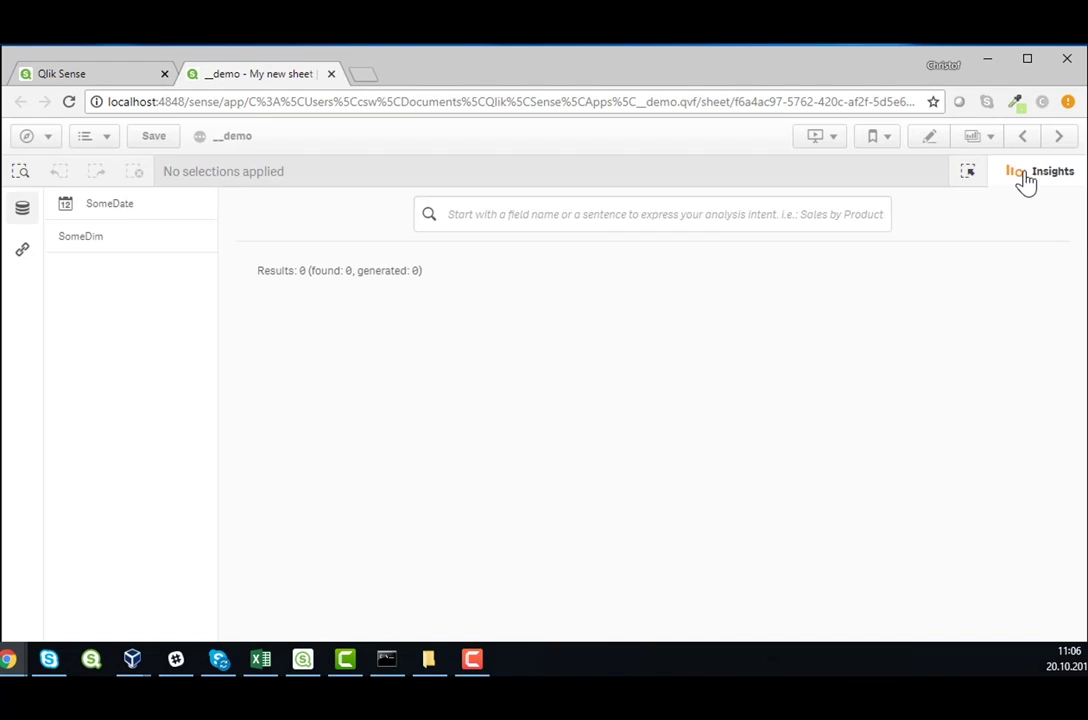
left_click(1030, 171)
left_click(928, 137)
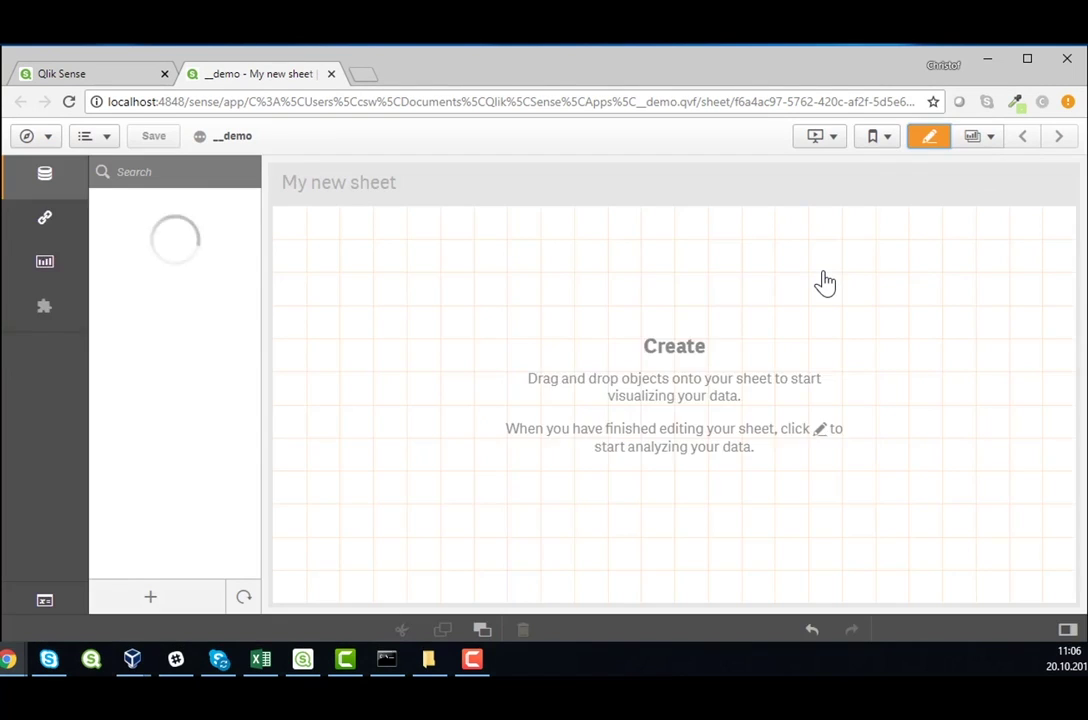
left_click(203, 225)
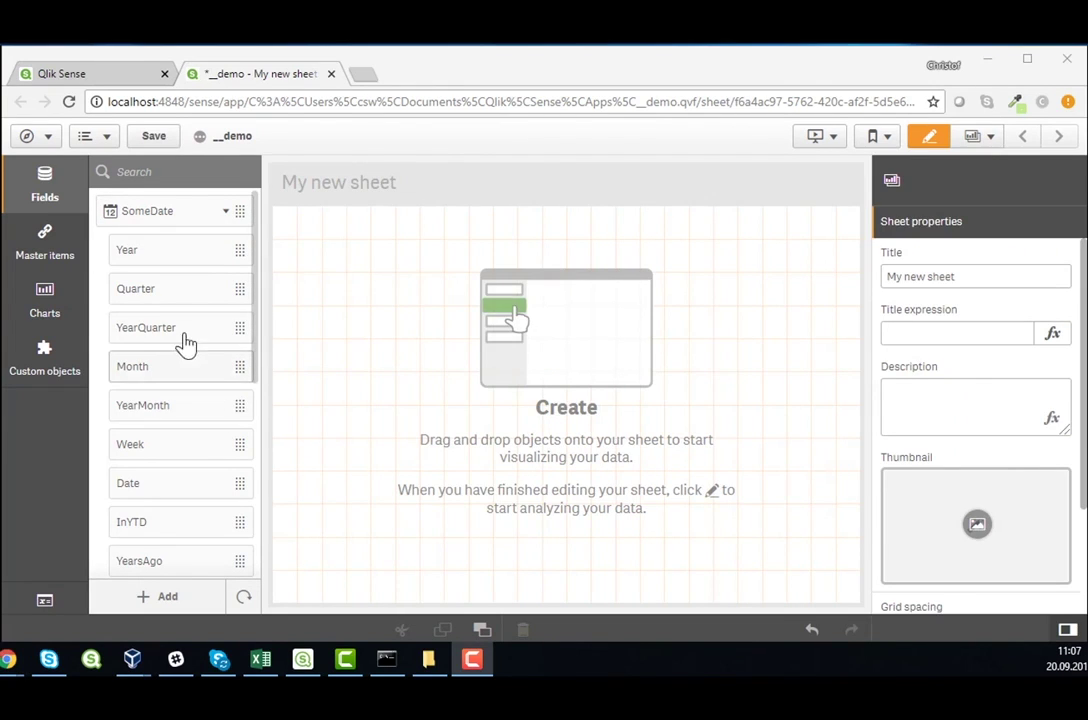
left_click_drag(146, 410, 561, 411)
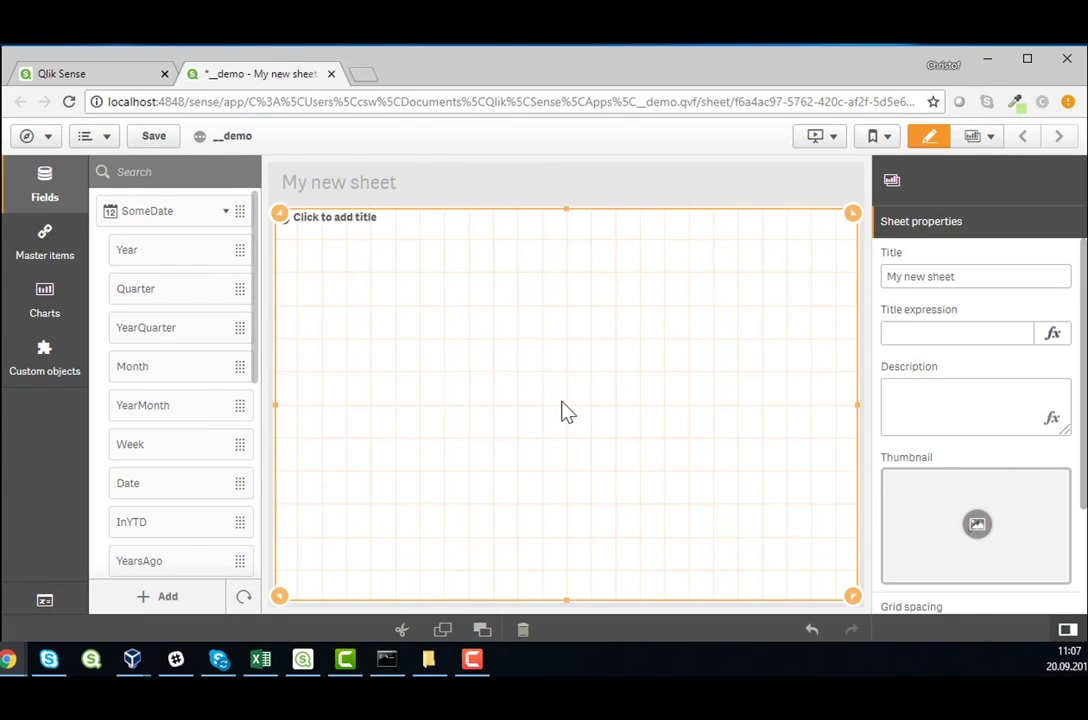
left_click(929, 140)
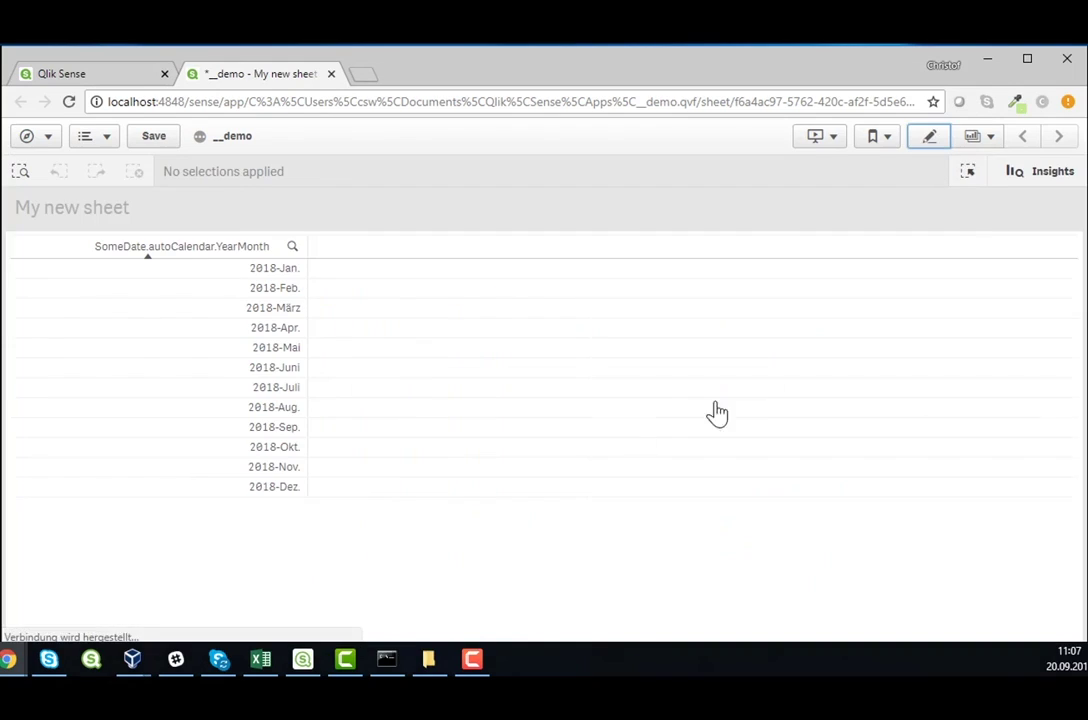
Step: Select months using the search =SomeDate.autoCalendar.YearMonth<=Monthstart(Now()), giving 2018-Jan through 2018-Sep
left_click(292, 247)
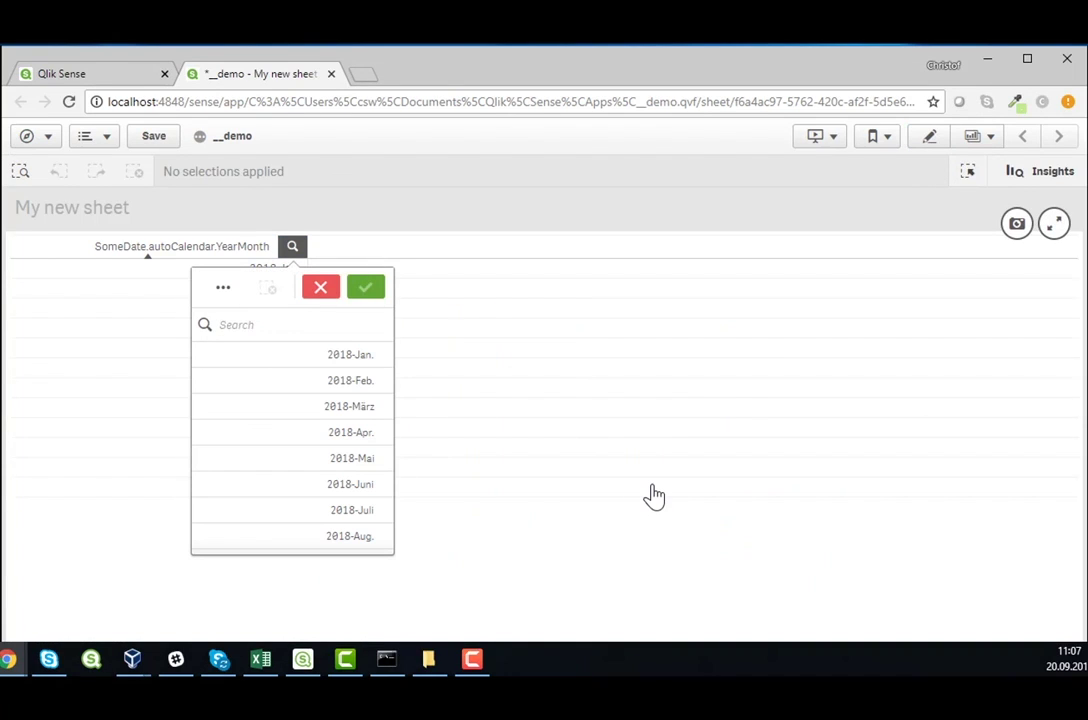
type("=SomeDate.autoCalendar.")
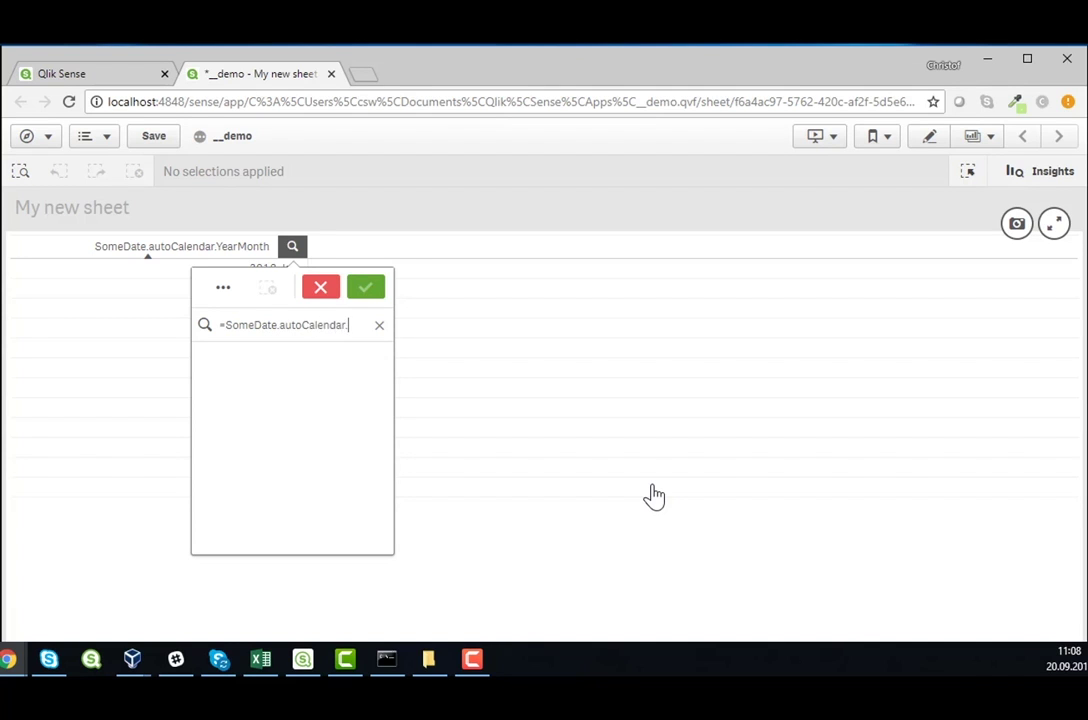
type("arMonth")
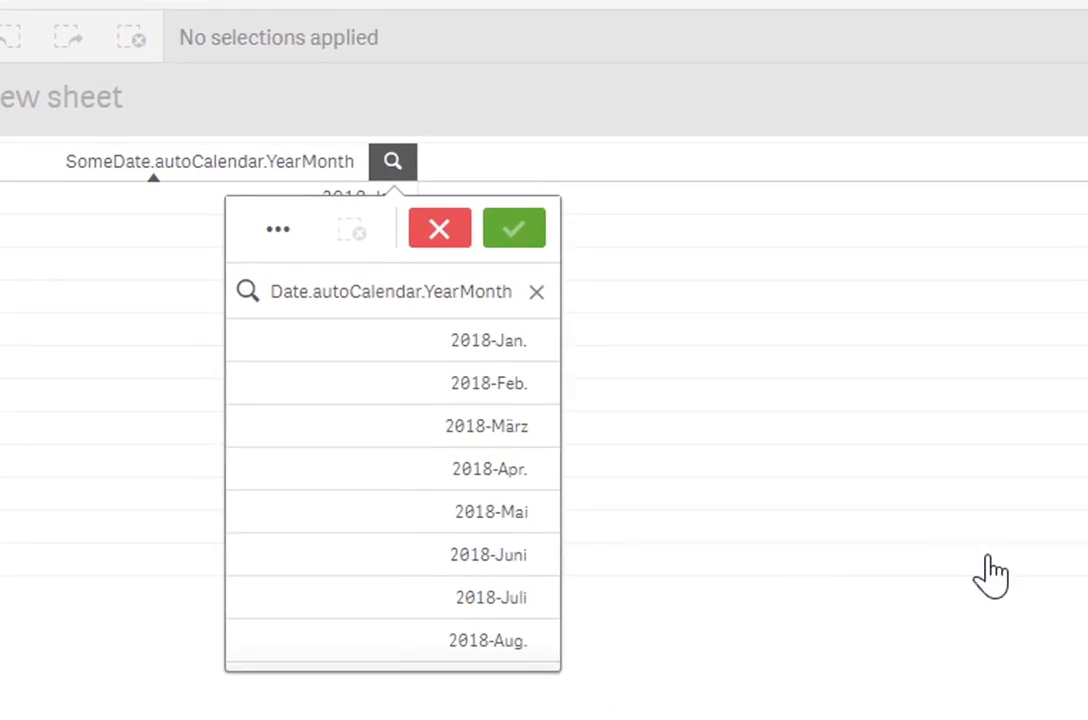
type("=")
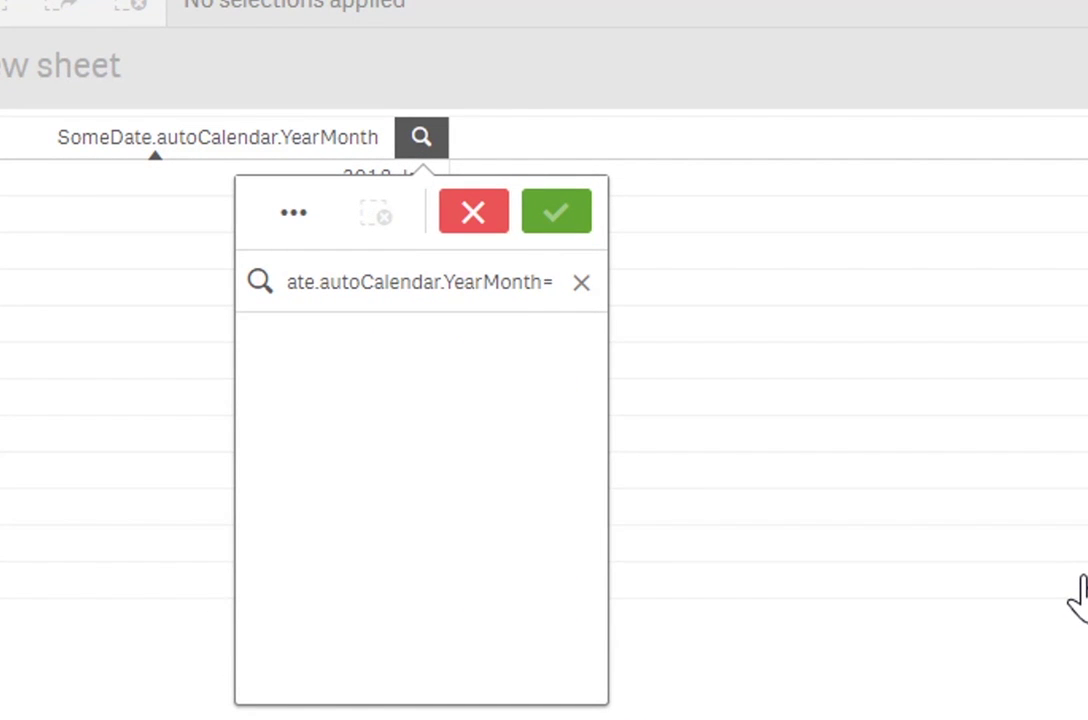
type("Monthst")
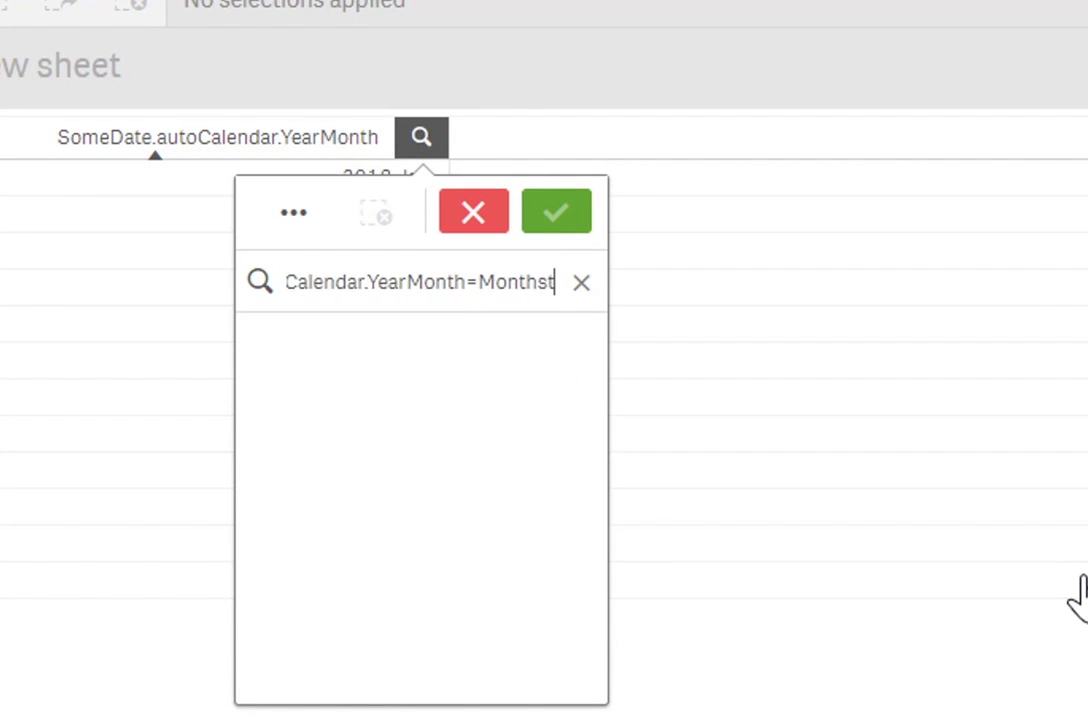
type("art(Now")
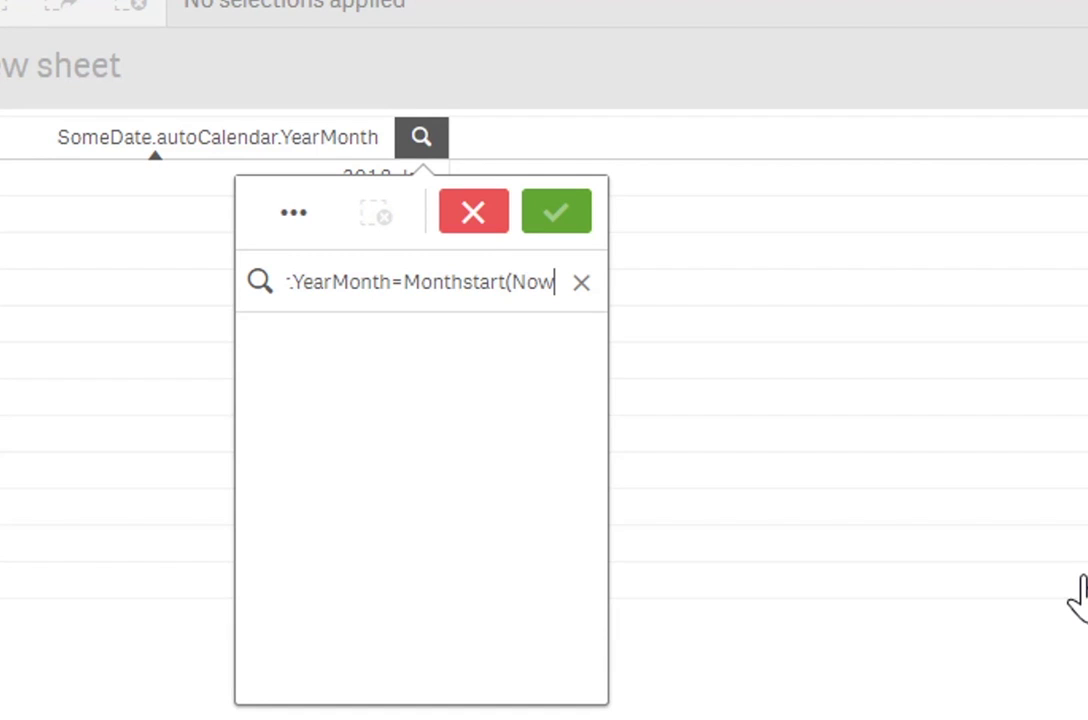
type("()")
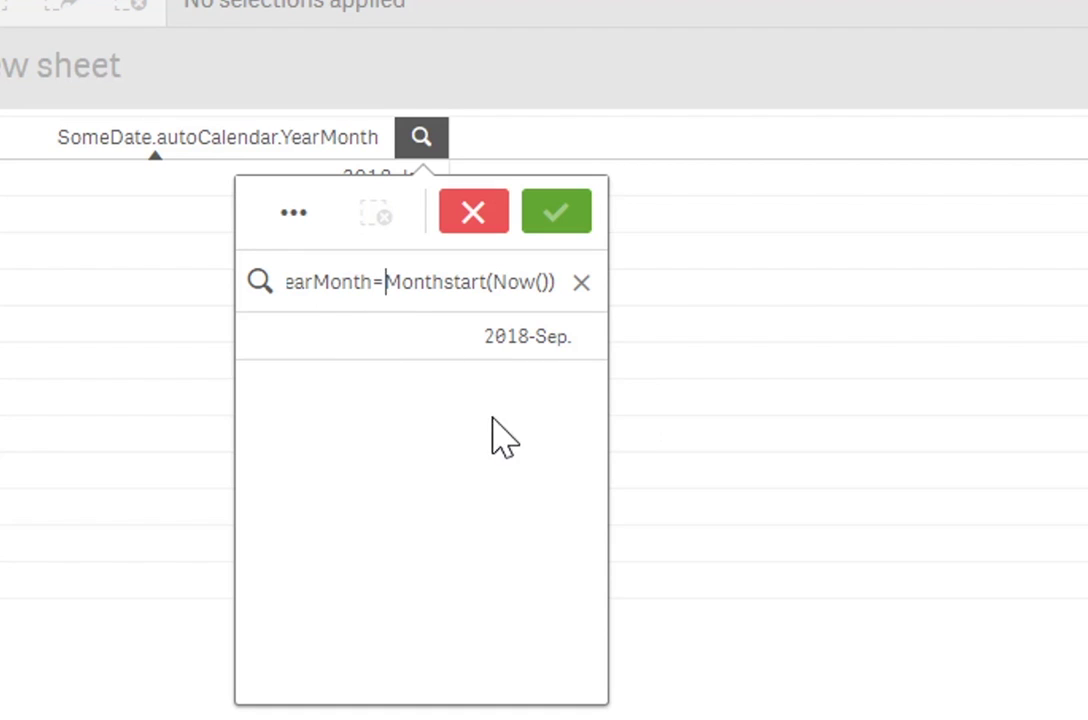
type("<")
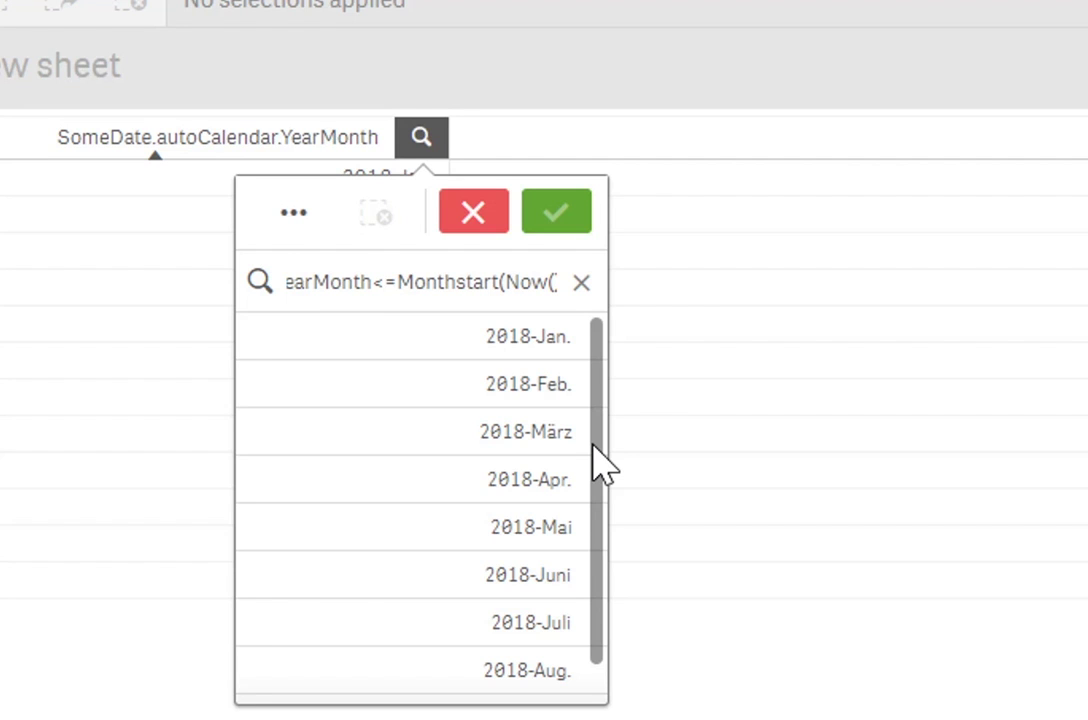
key("Return")
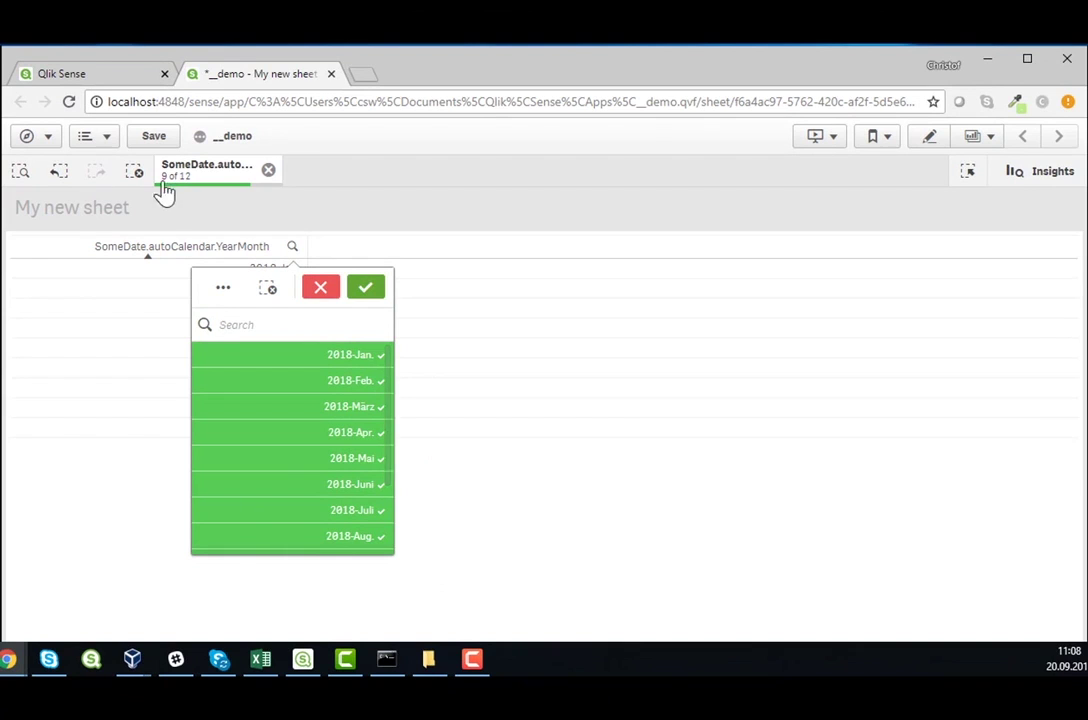
Step: Create a bookmark of the current month selection named defSelection
left_click(366, 288)
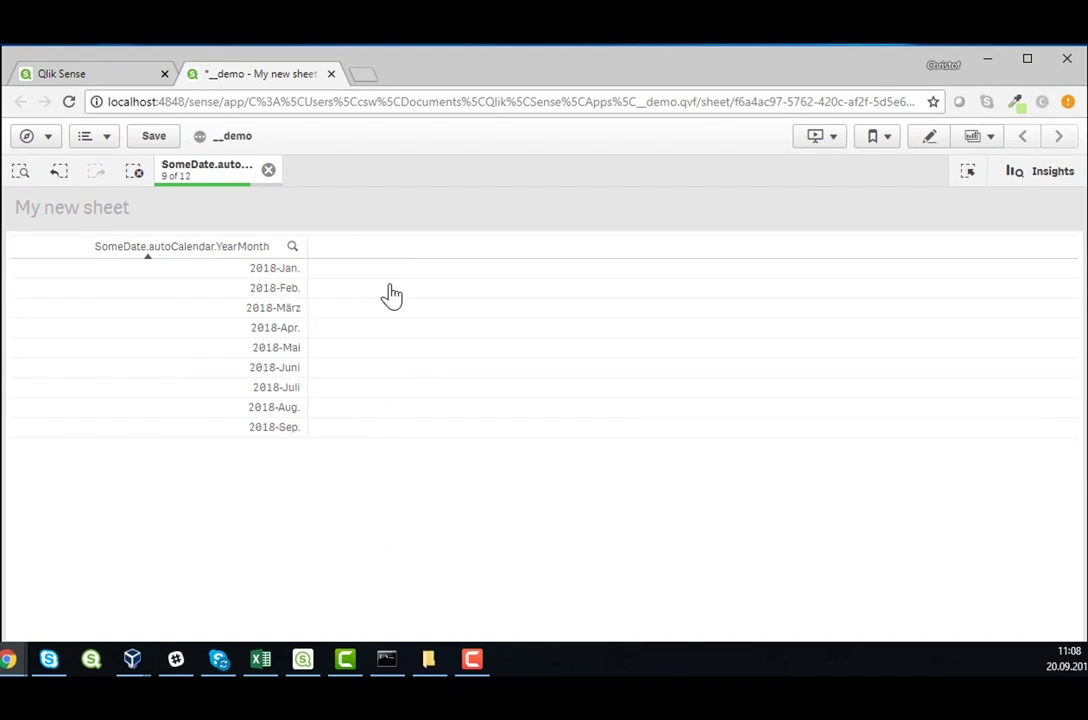
left_click(886, 148)
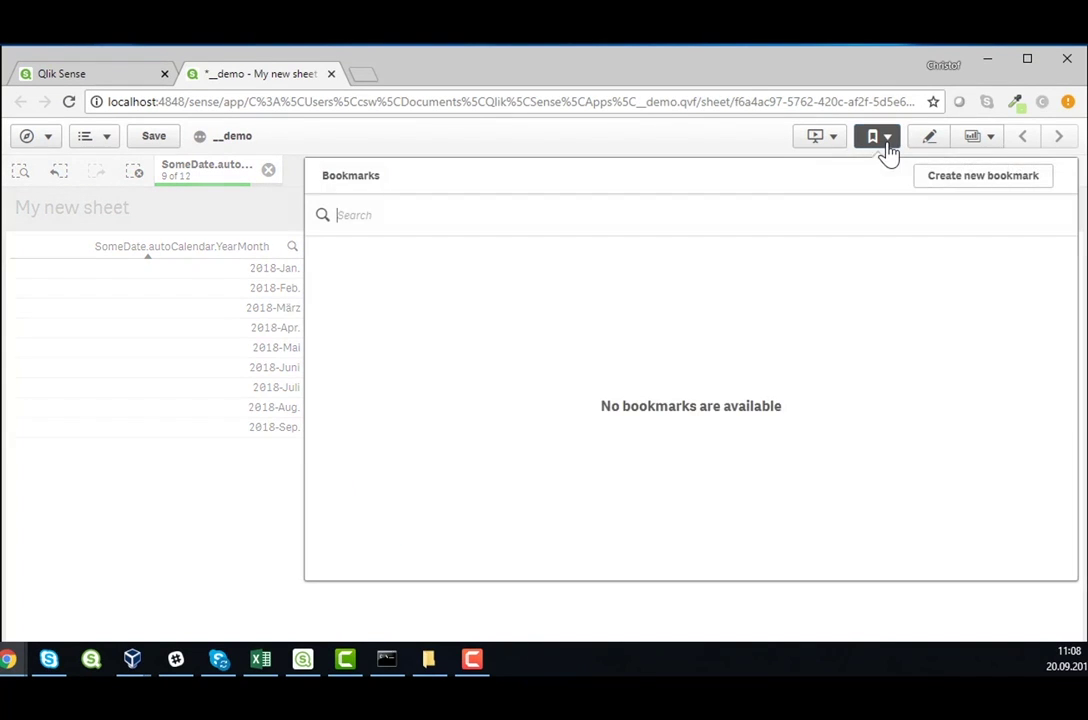
left_click(978, 180)
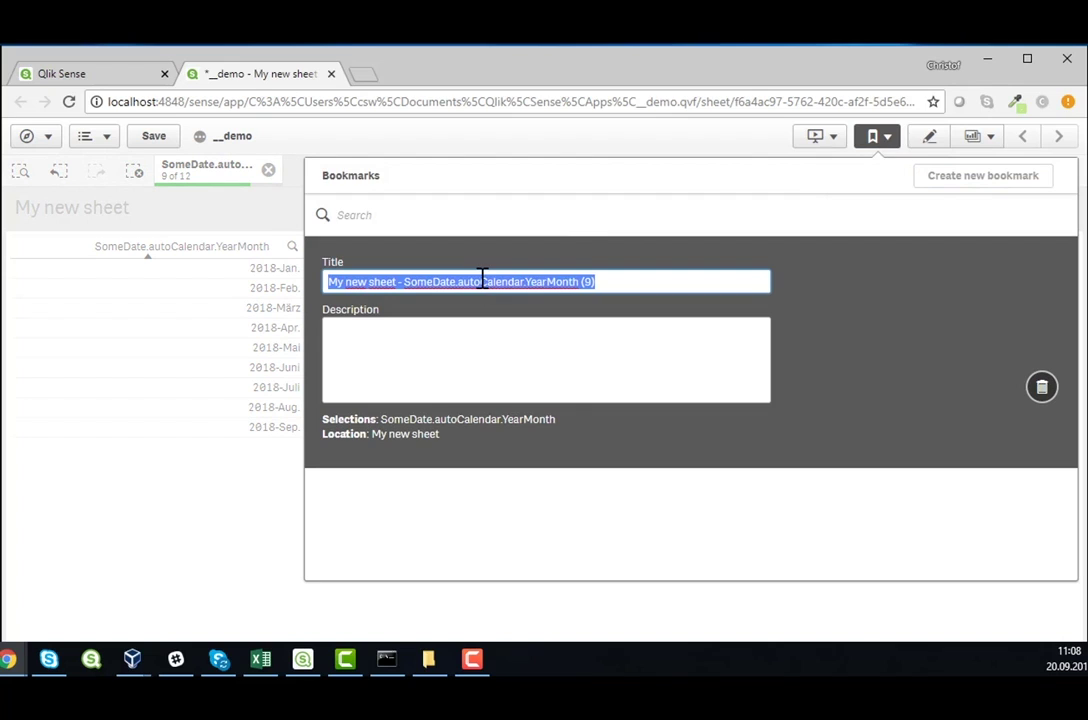
type("defSelection")
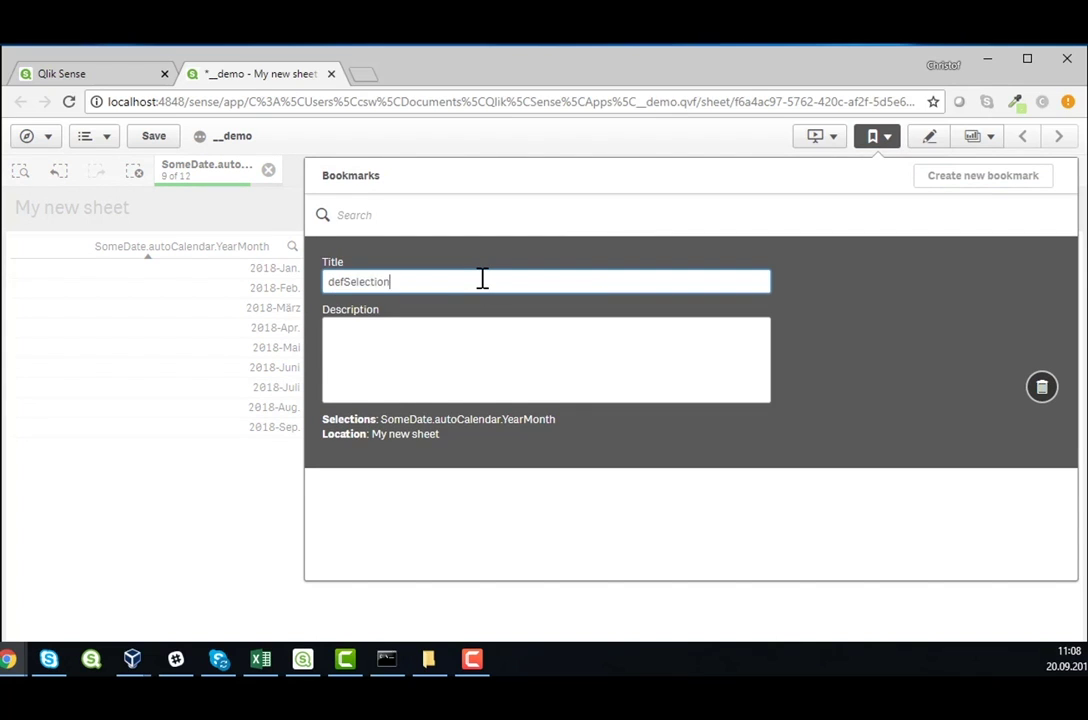
key("Return")
Step: Set the defSelection bookmark's selections as the app default
right_click(433, 251)
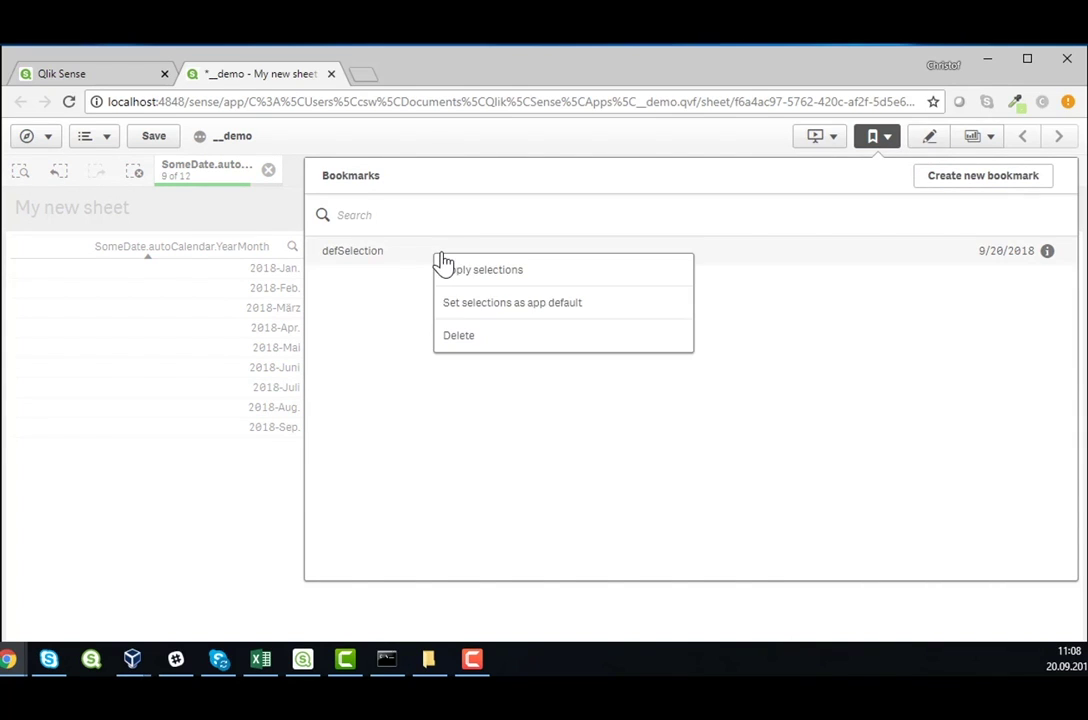
left_click(480, 302)
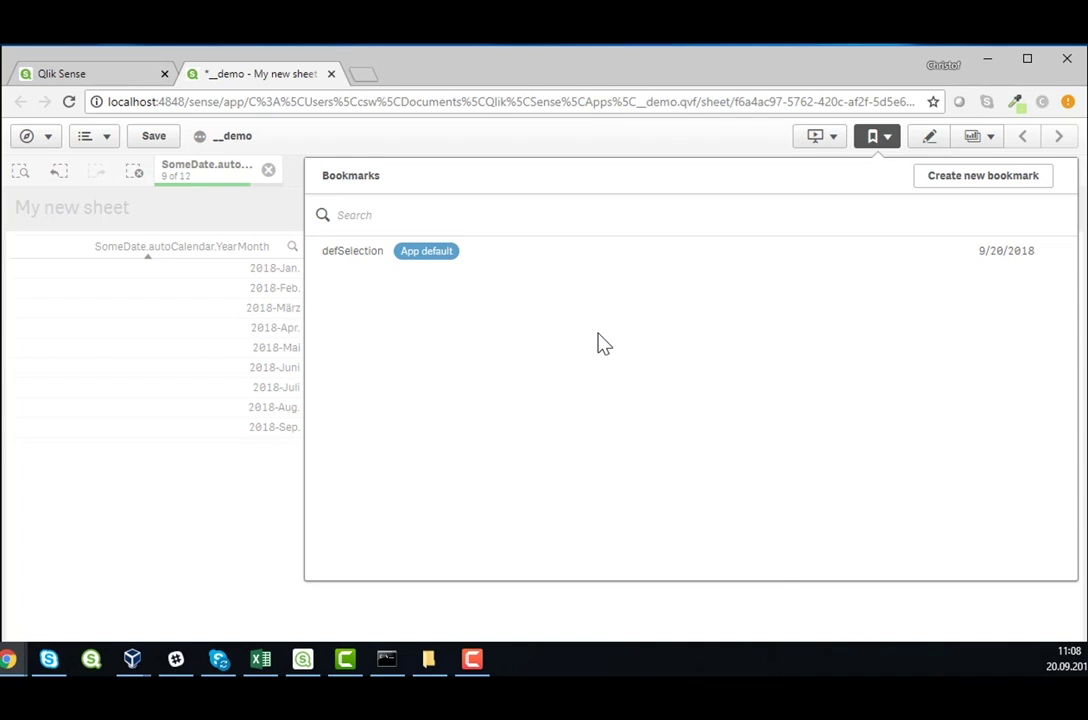
left_click(290, 166)
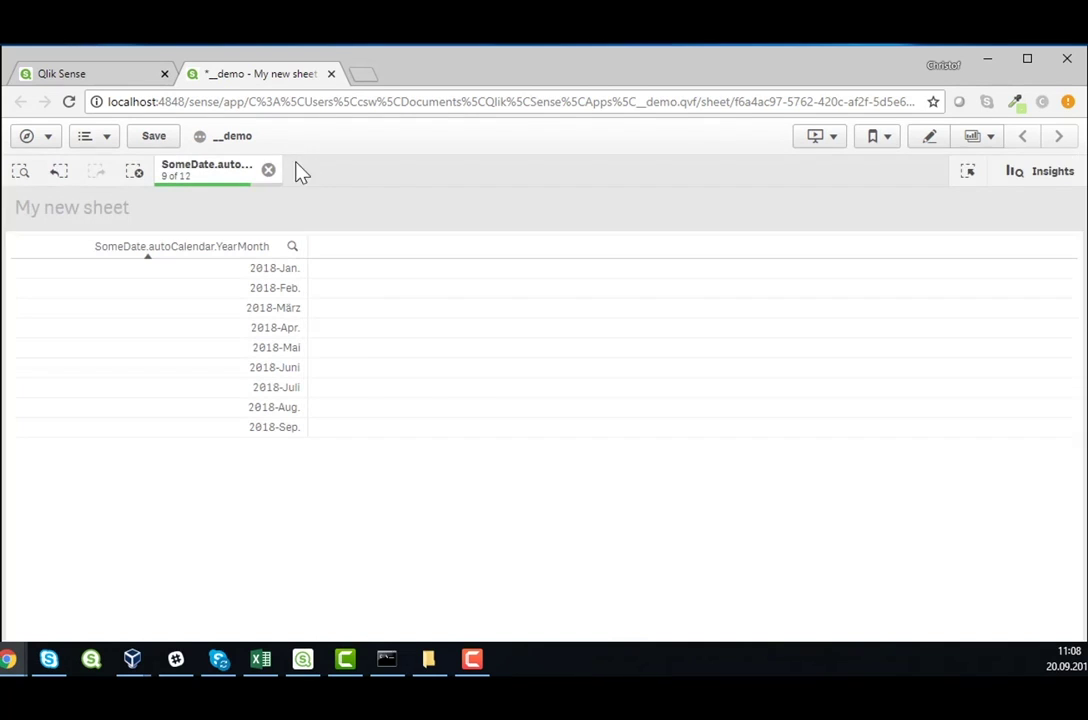
Step: Clear selections, save __demo, then reopen My new sheet with nine months preselected
left_click(268, 172)
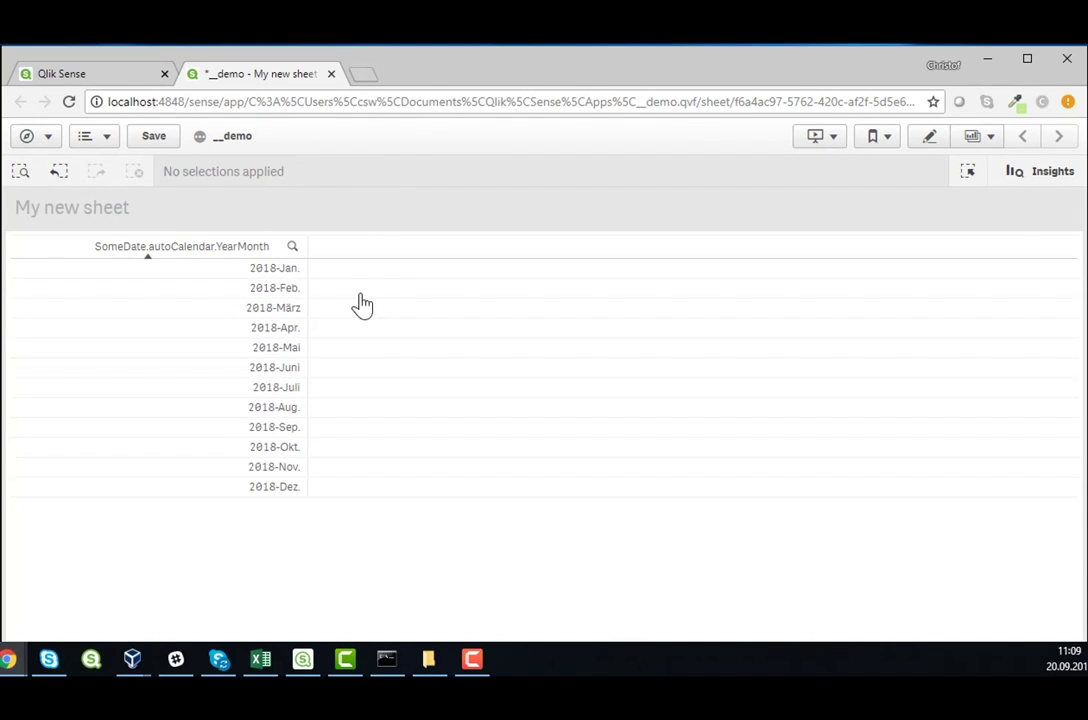
left_click(165, 142)
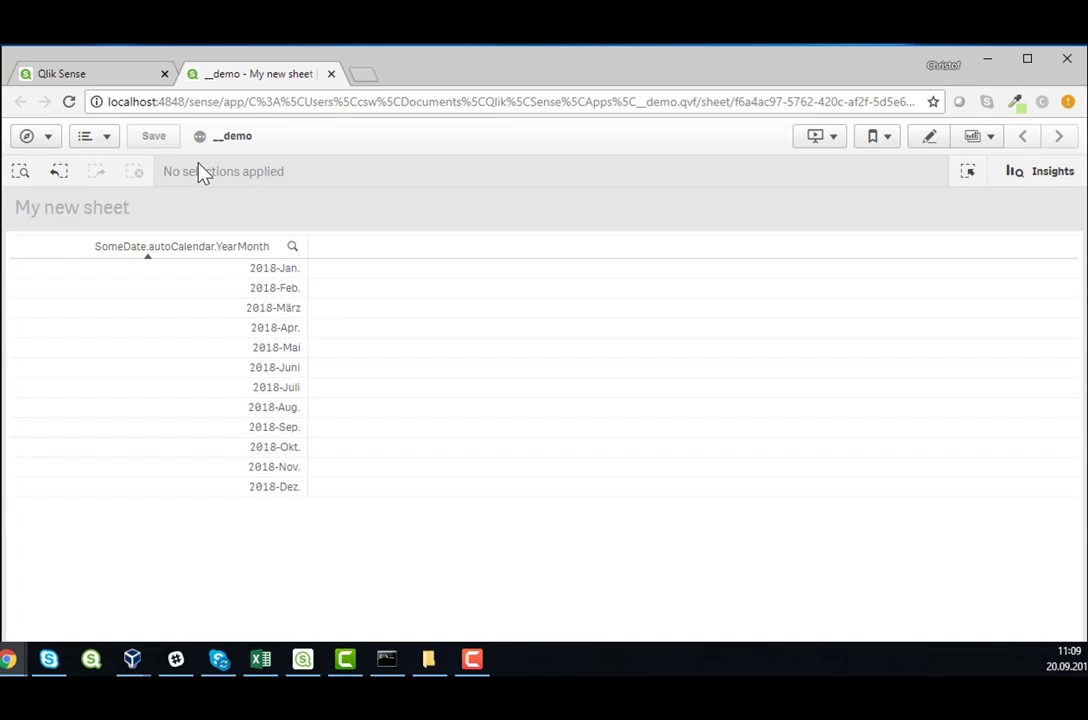
left_click(332, 75)
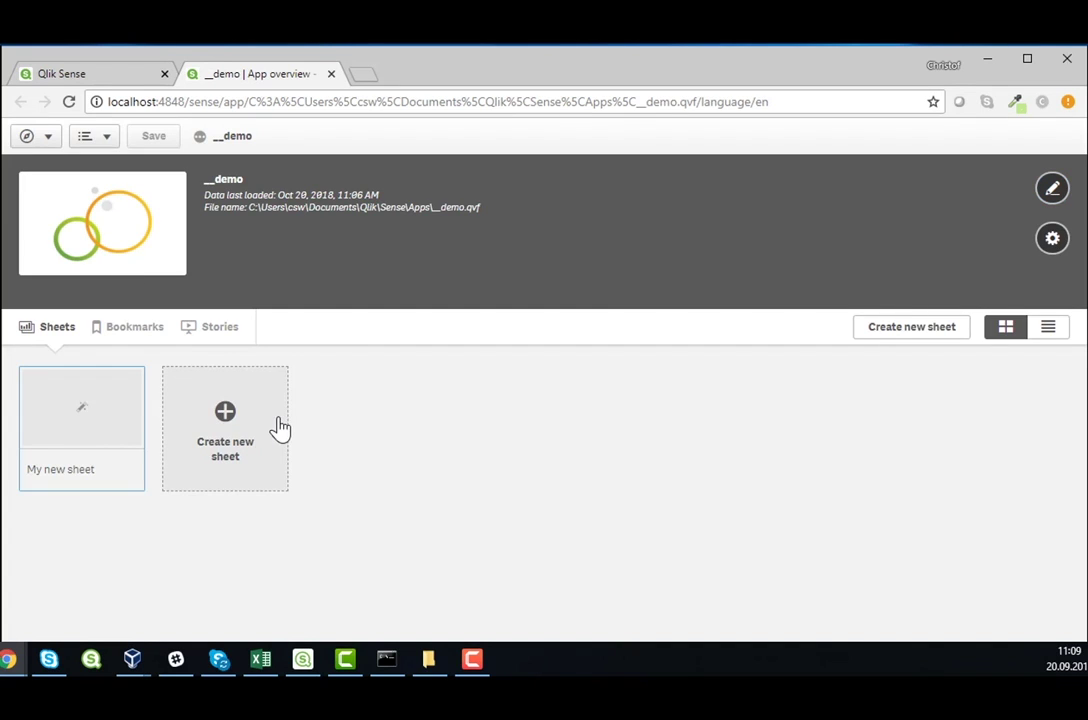
left_click(95, 412)
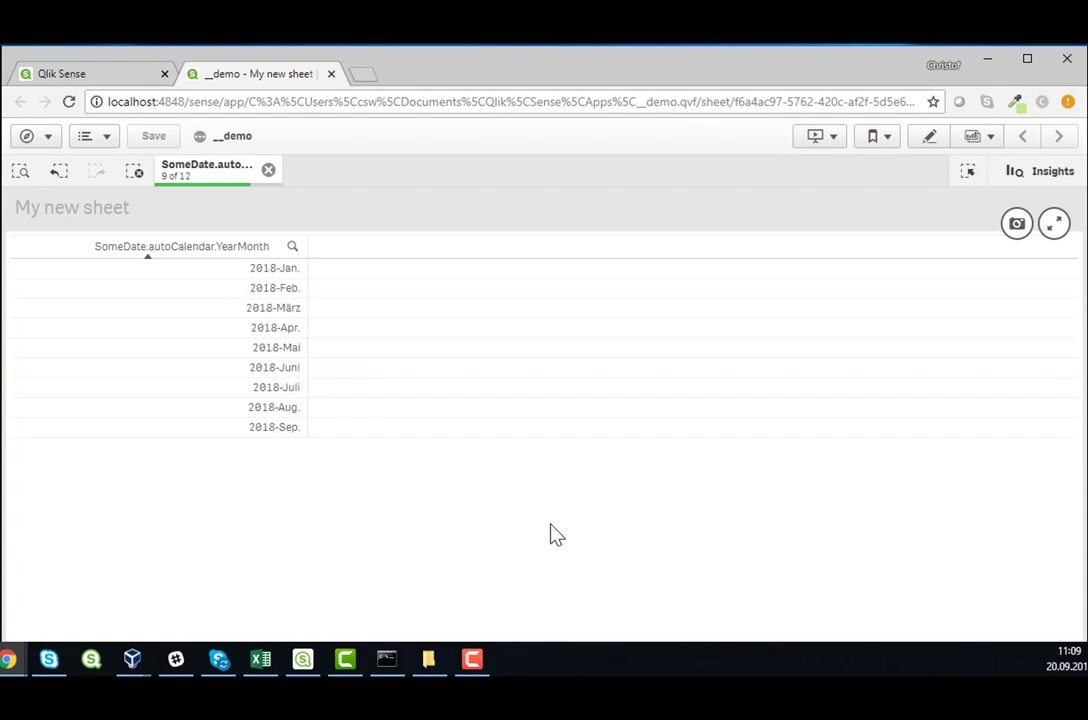
Step: With the system date at 20.10.2018, reopen My new sheet to get Jan–Okt selected
left_click(388, 662)
type("date 20.10.2018")
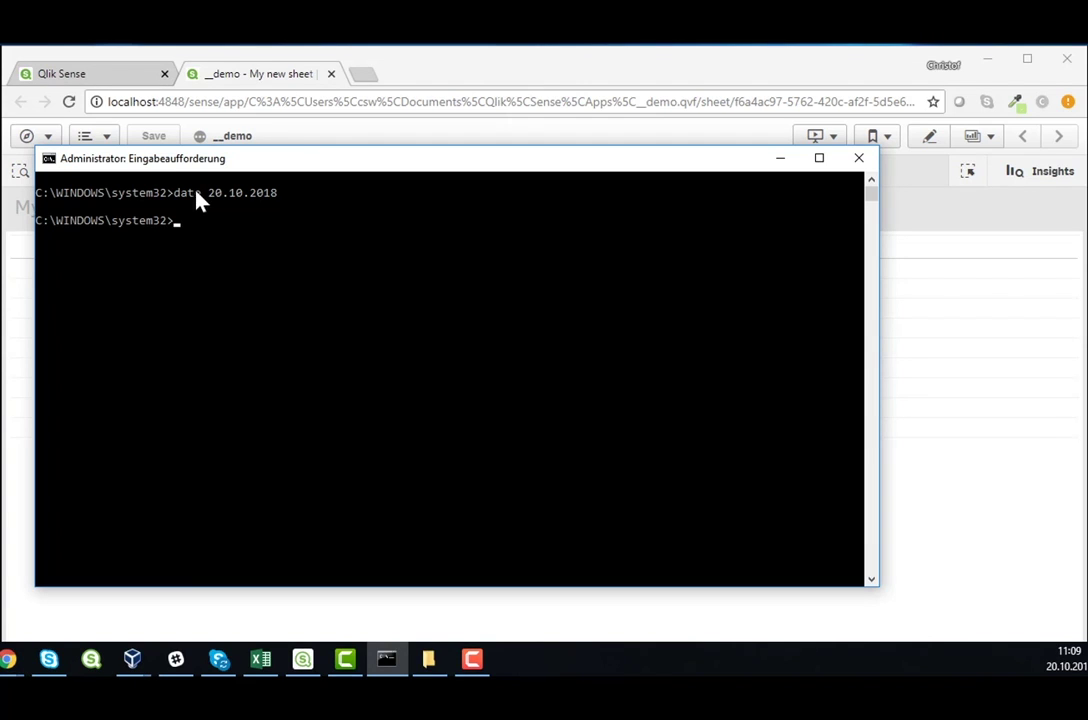
left_click(406, 73)
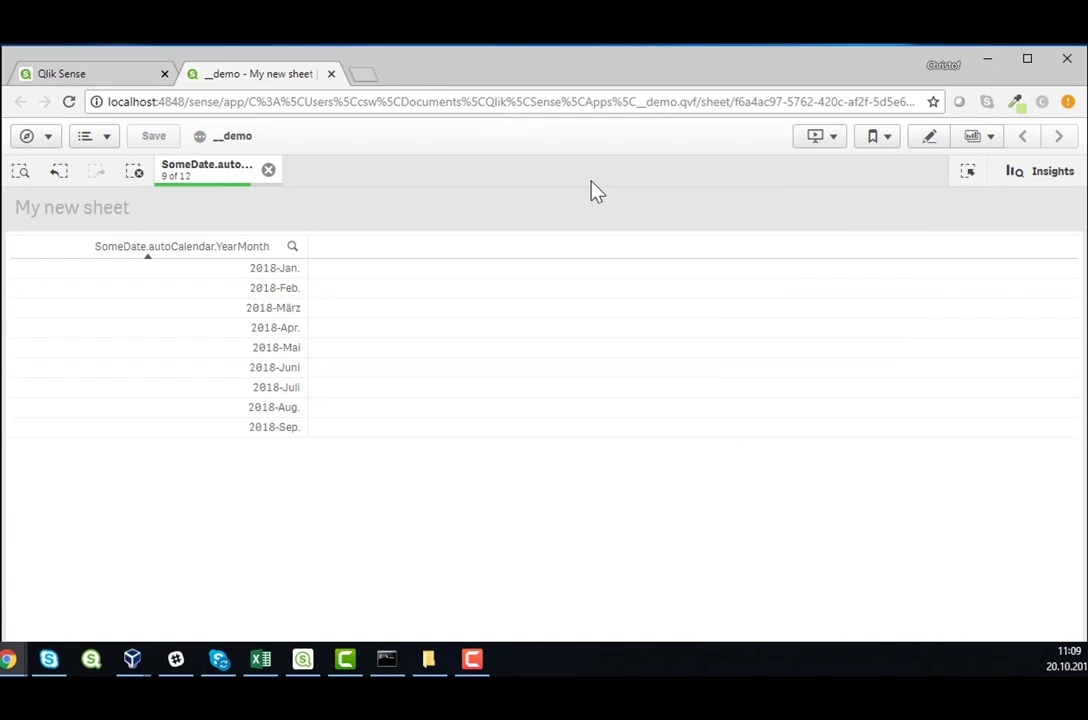
left_click(268, 170)
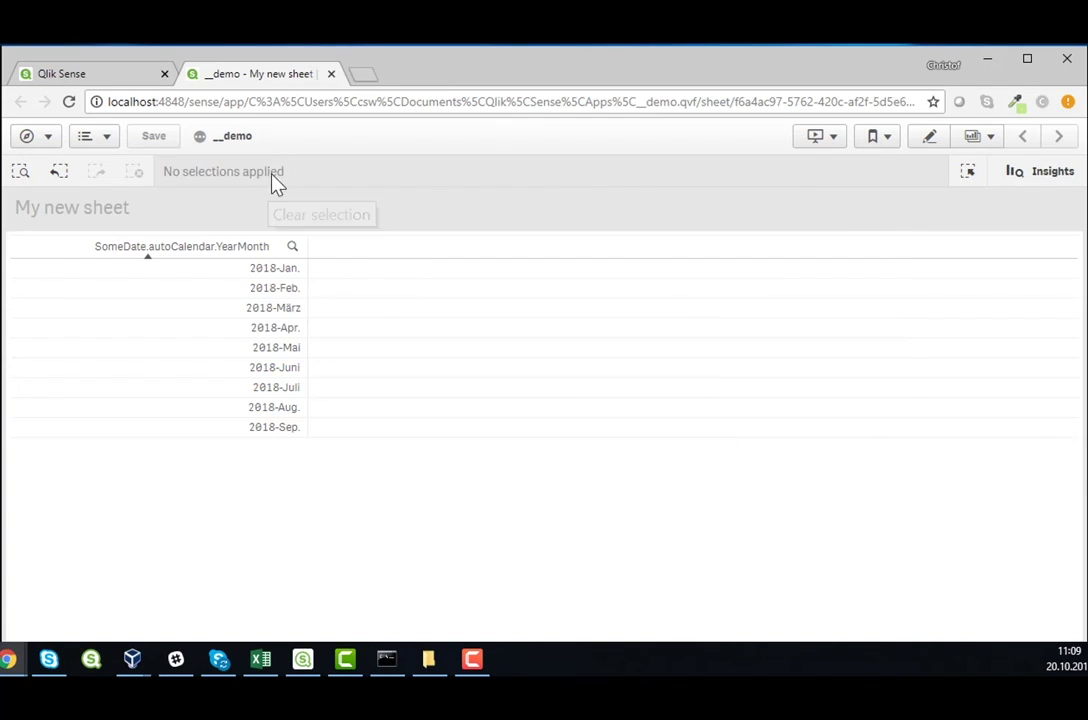
left_click(331, 74)
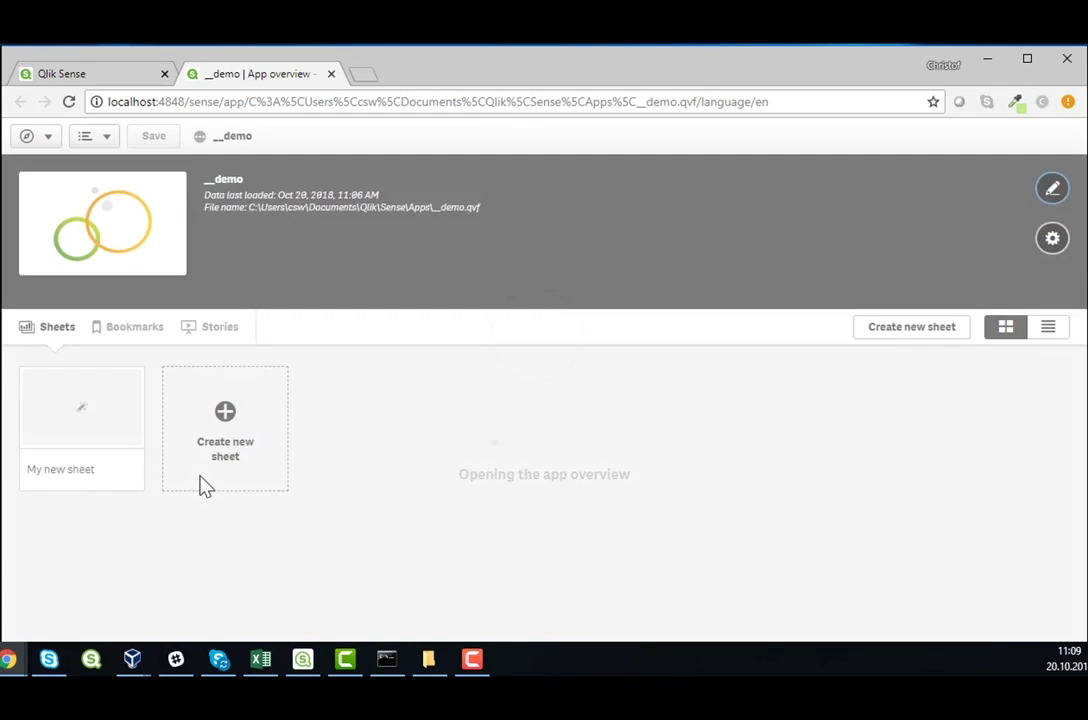
left_click(126, 442)
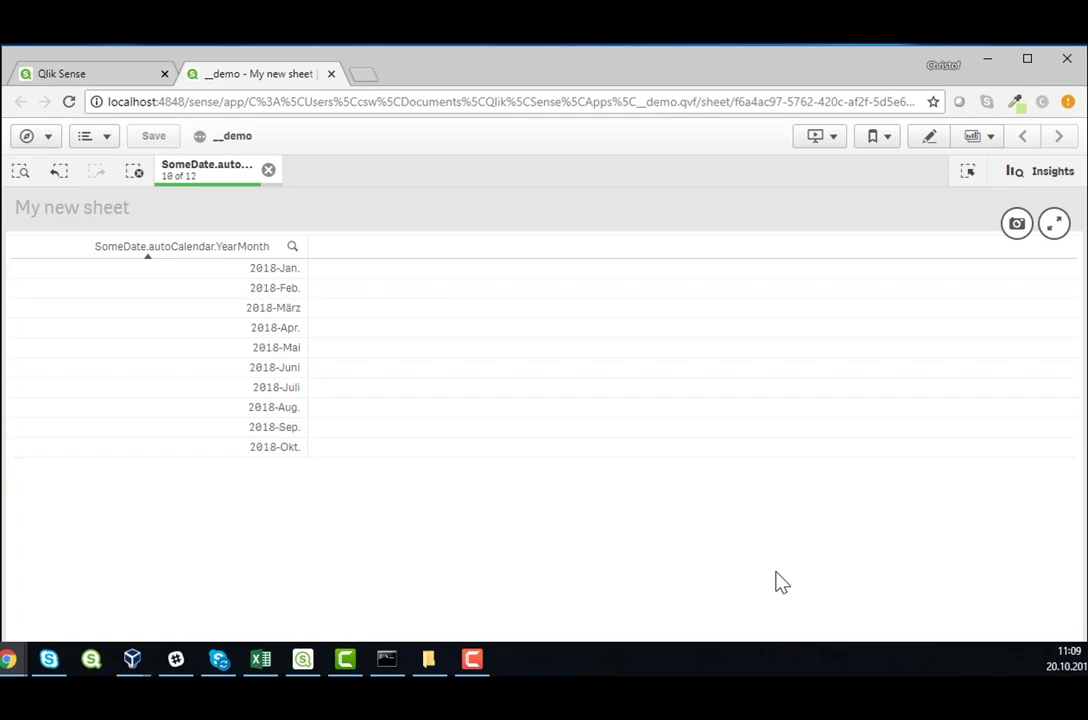
Step: Show the Auto-generated section of the load script in the data load editor
left_click(44, 140)
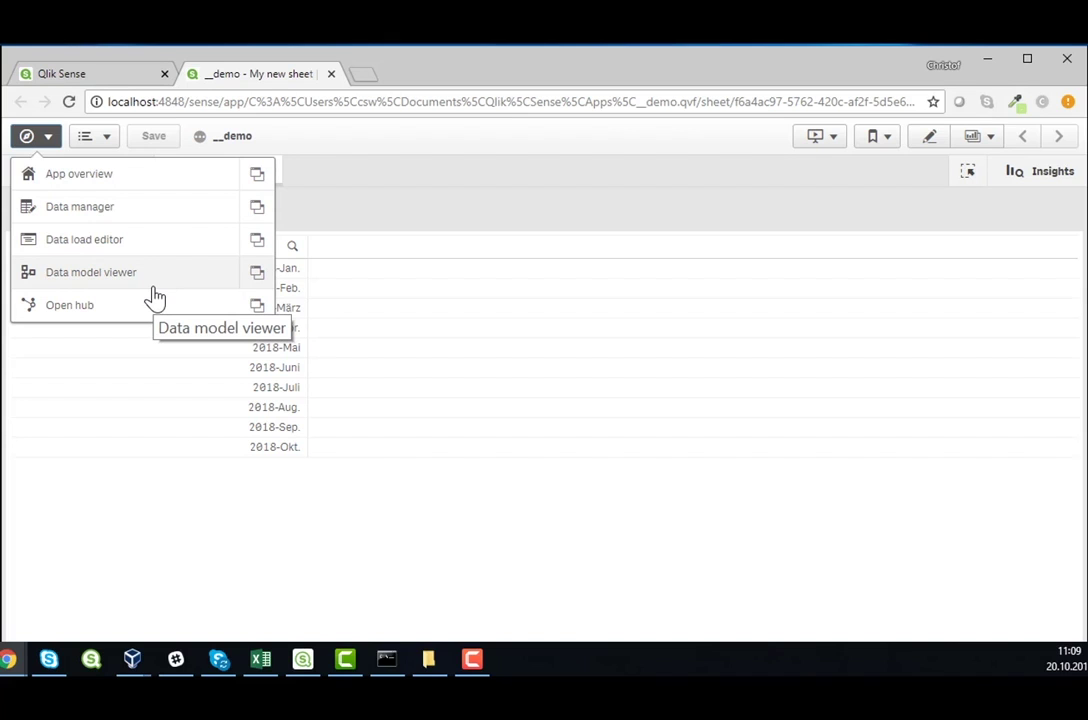
left_click(115, 242)
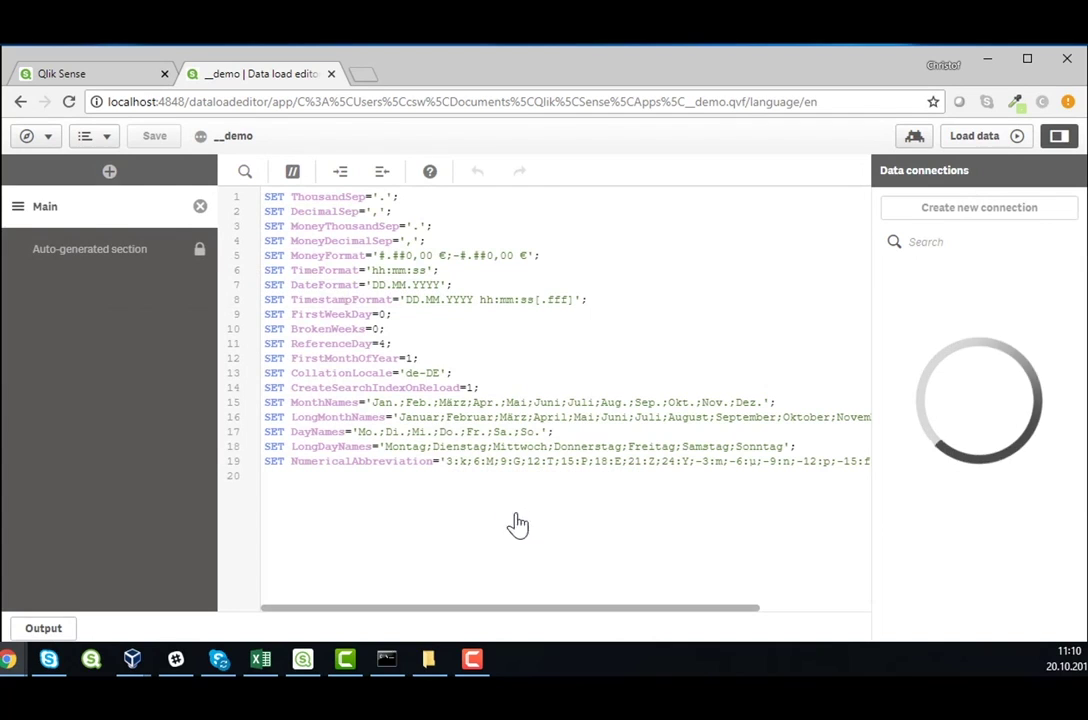
left_click(80, 255)
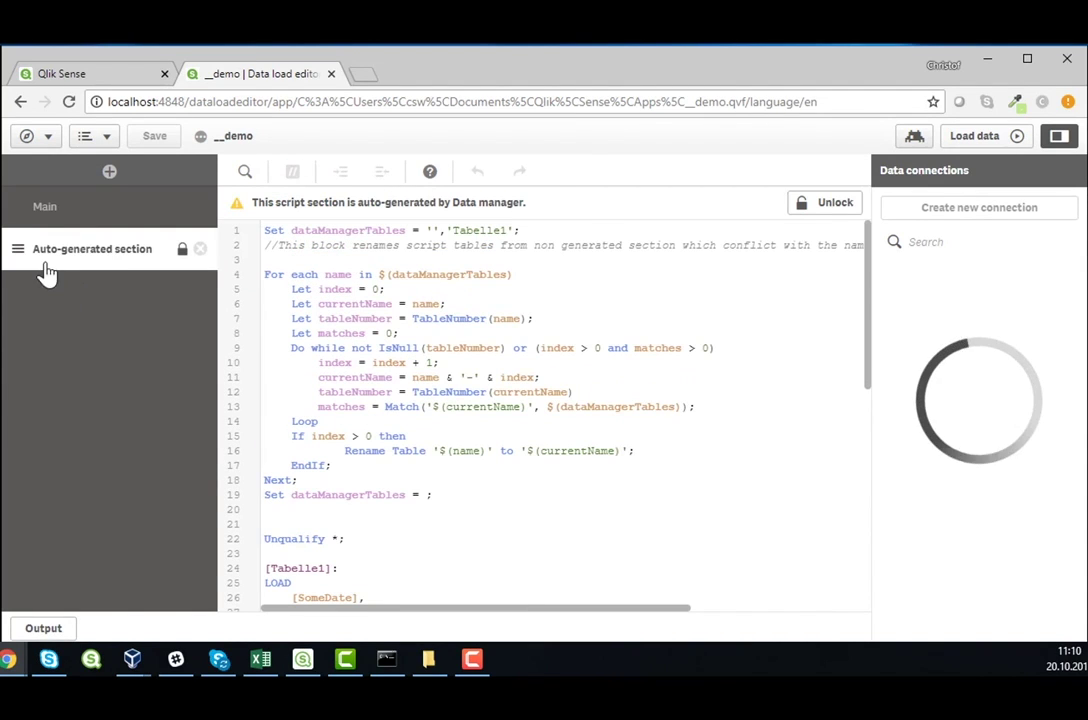
scroll(580, 385, "down", 1)
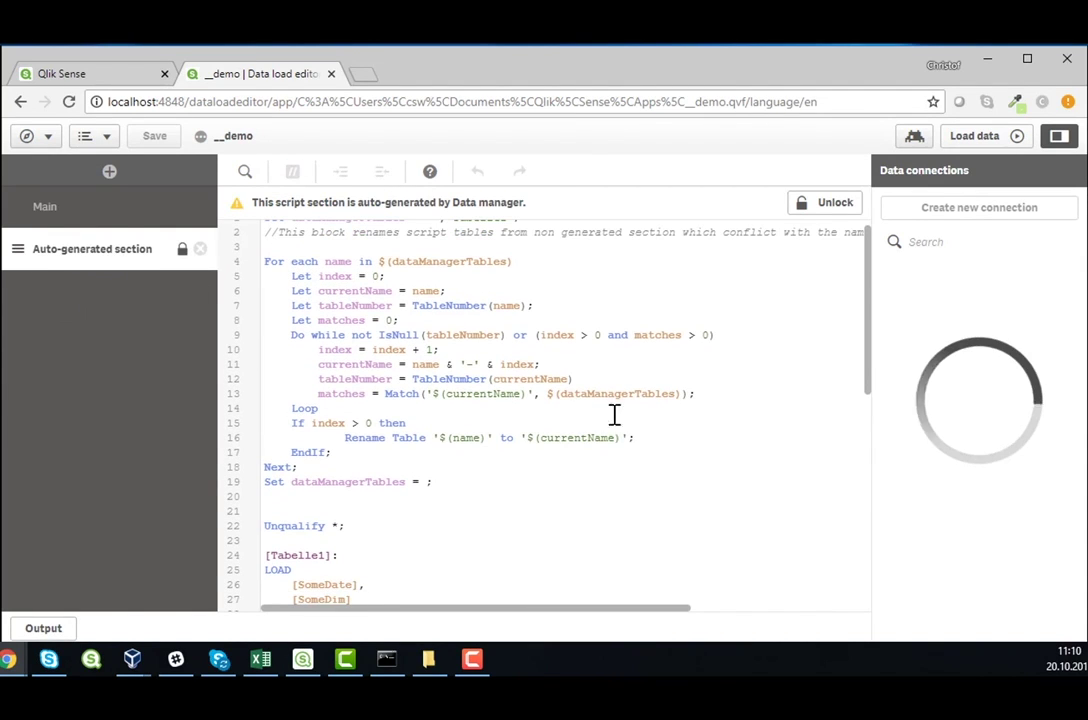
scroll(640, 416, "down", 3)
scroll(620, 415, "down", 3)
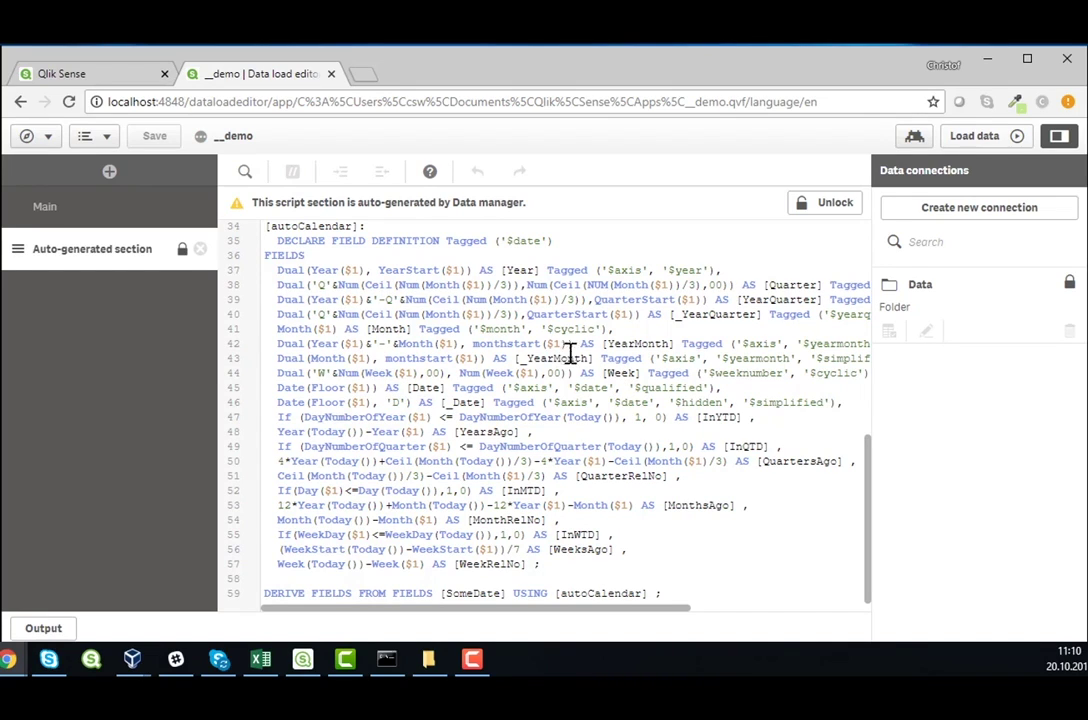
Step: Highlight line 42's YearMonth definition: its label expression and monthstart($1)
double_click(625, 343)
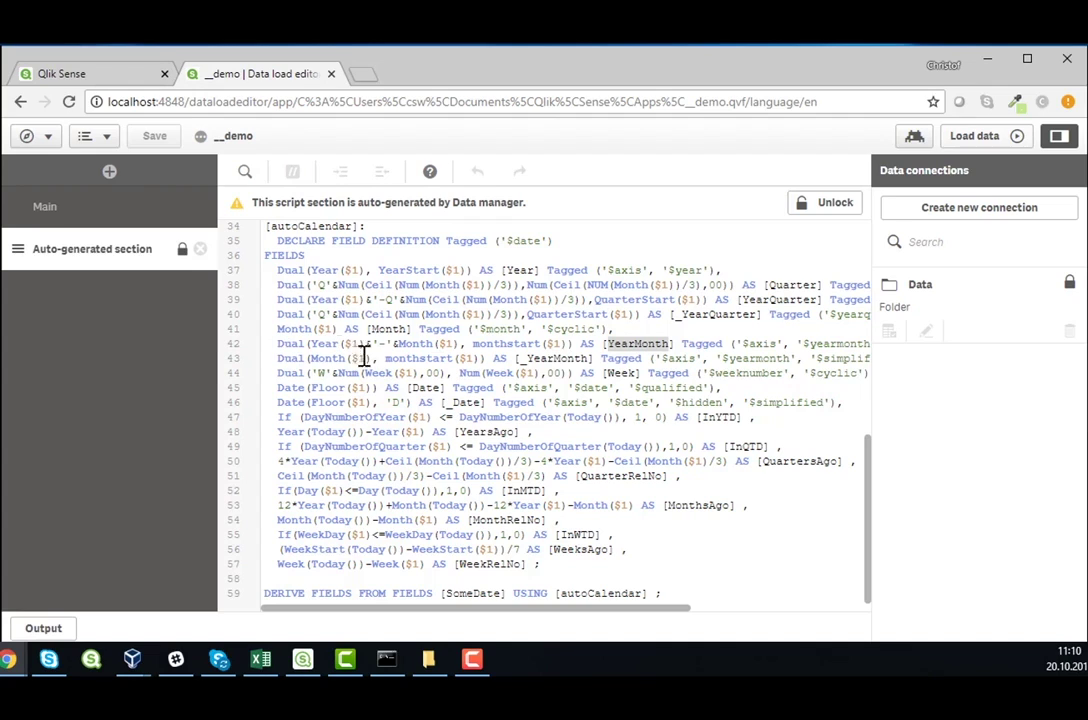
left_click_drag(474, 343, 567, 343)
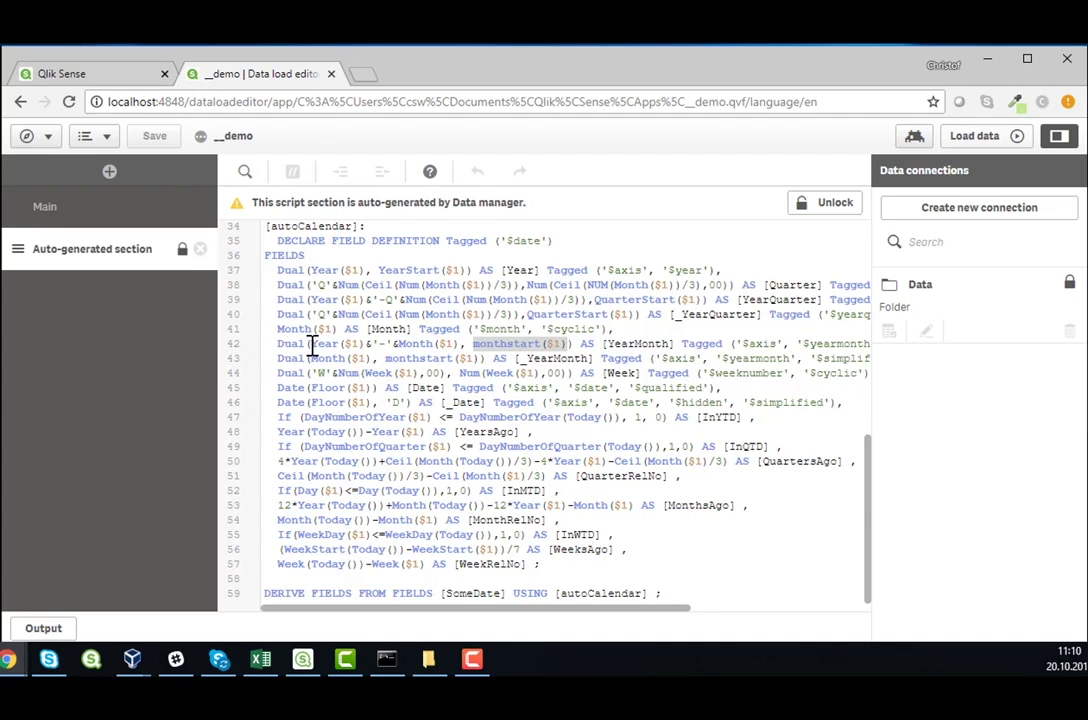
left_click_drag(310, 344, 462, 344)
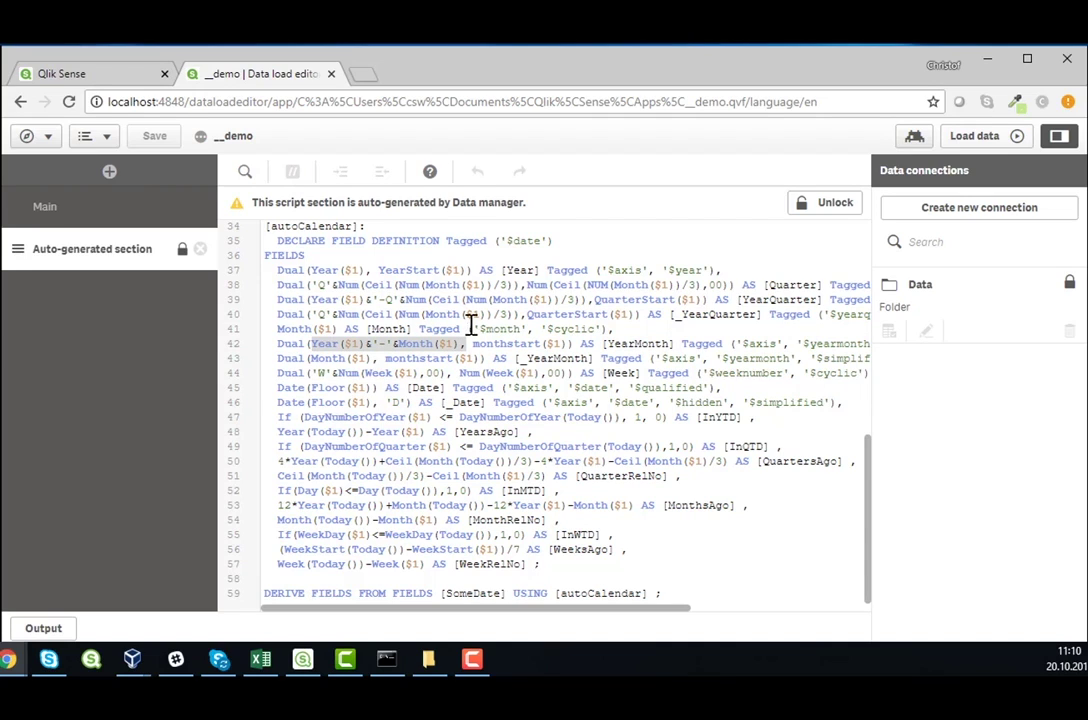
left_click_drag(473, 343, 566, 344)
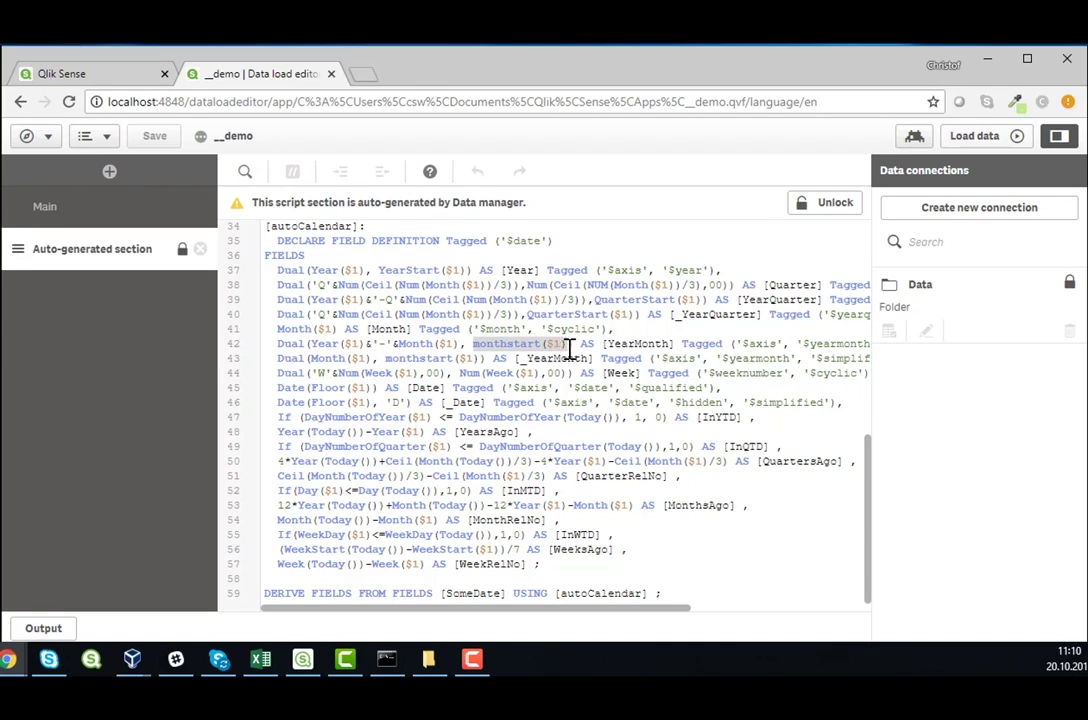